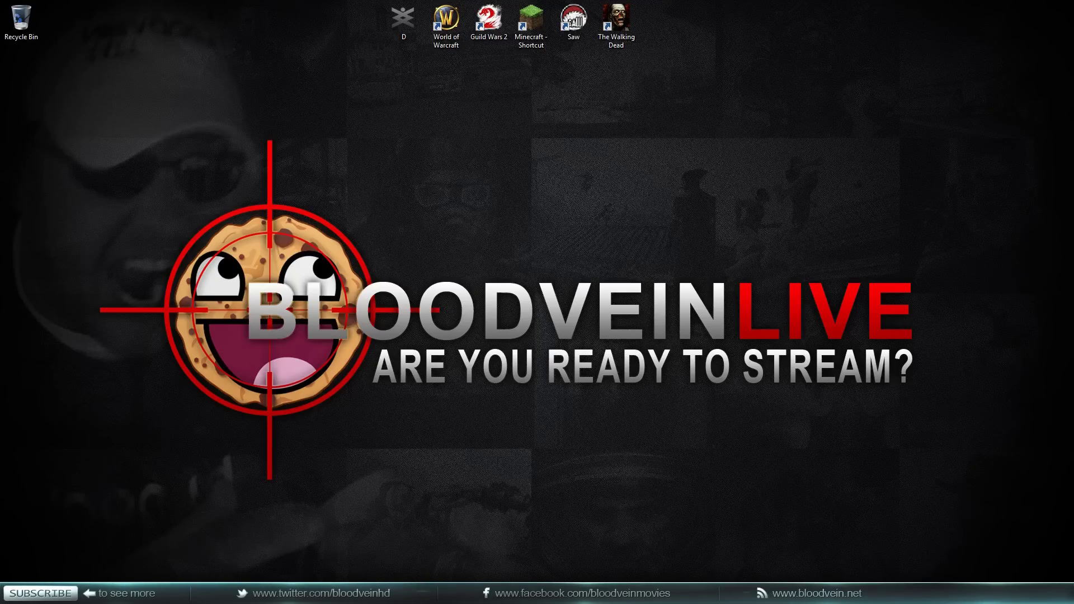
- Maximize the Model Viewer and load Character > Orc > male > orcmale.m2
click(223, 593)
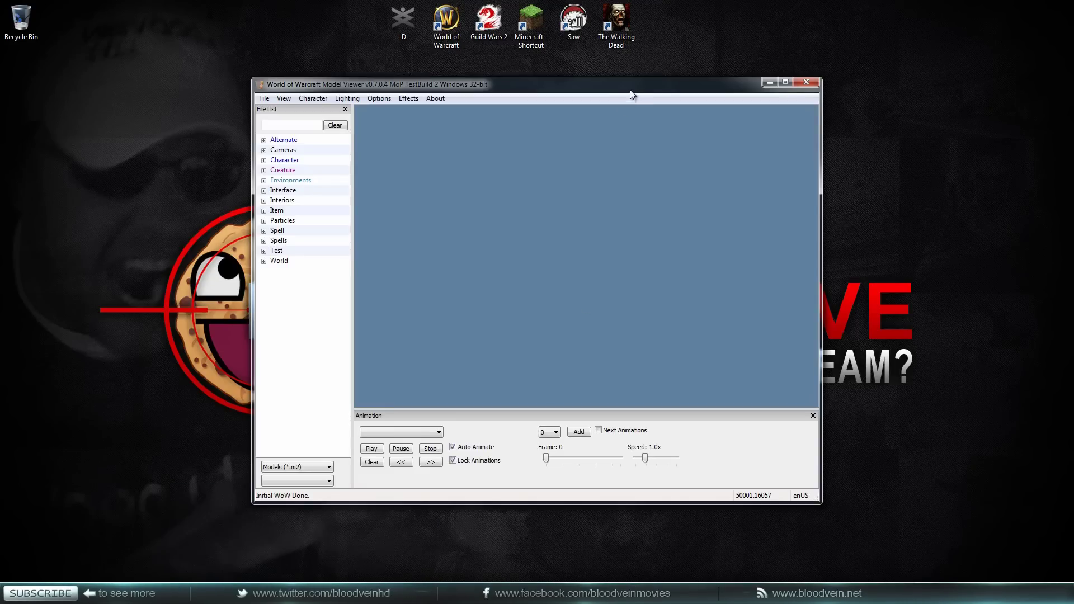
double_click(631, 86)
click(9, 80)
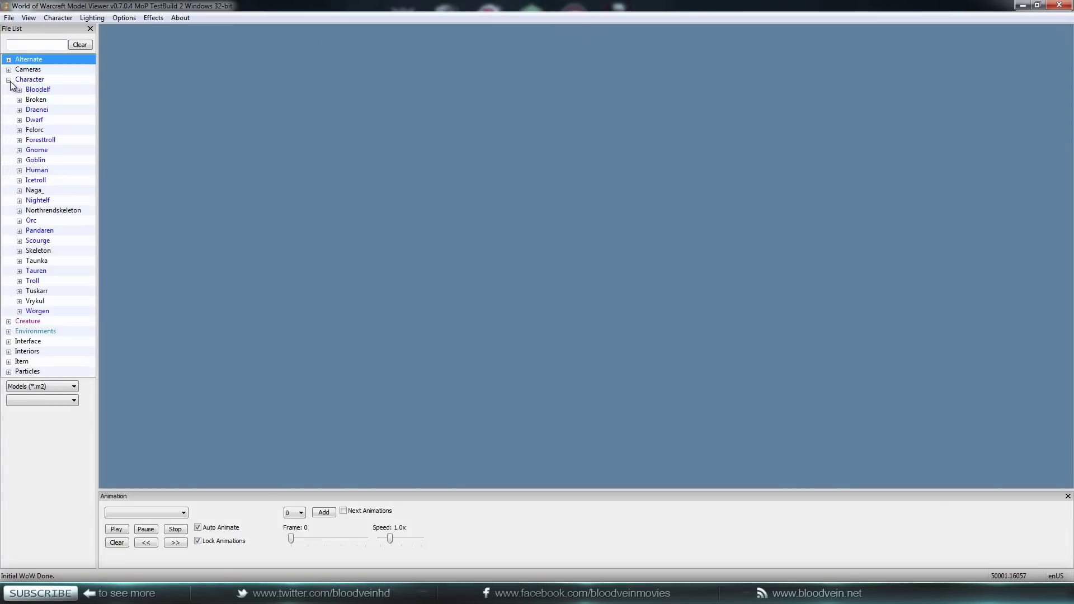
click(19, 220)
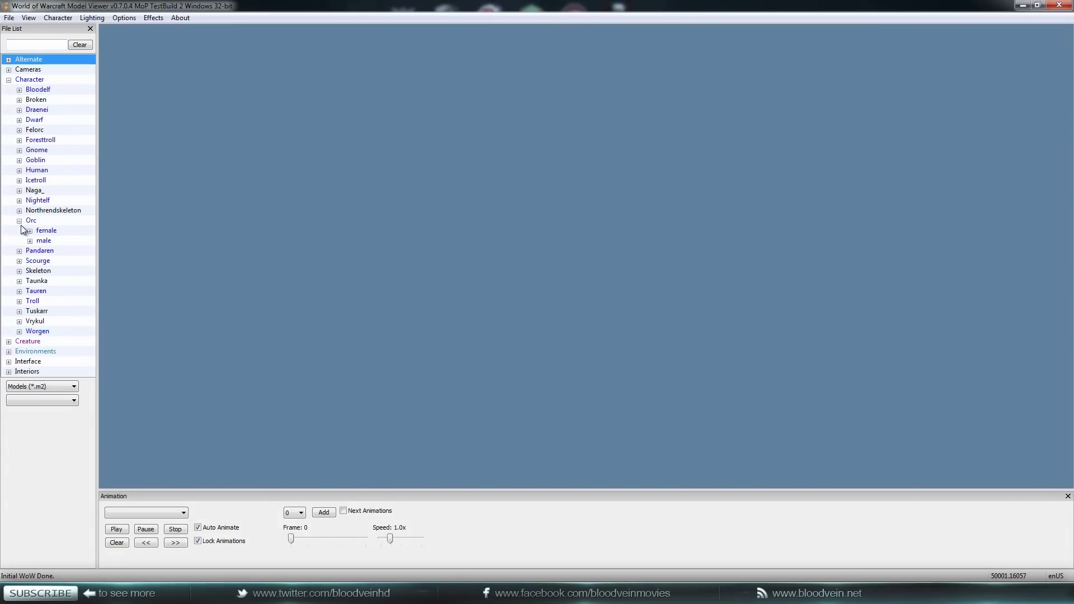
click(30, 240)
click(63, 251)
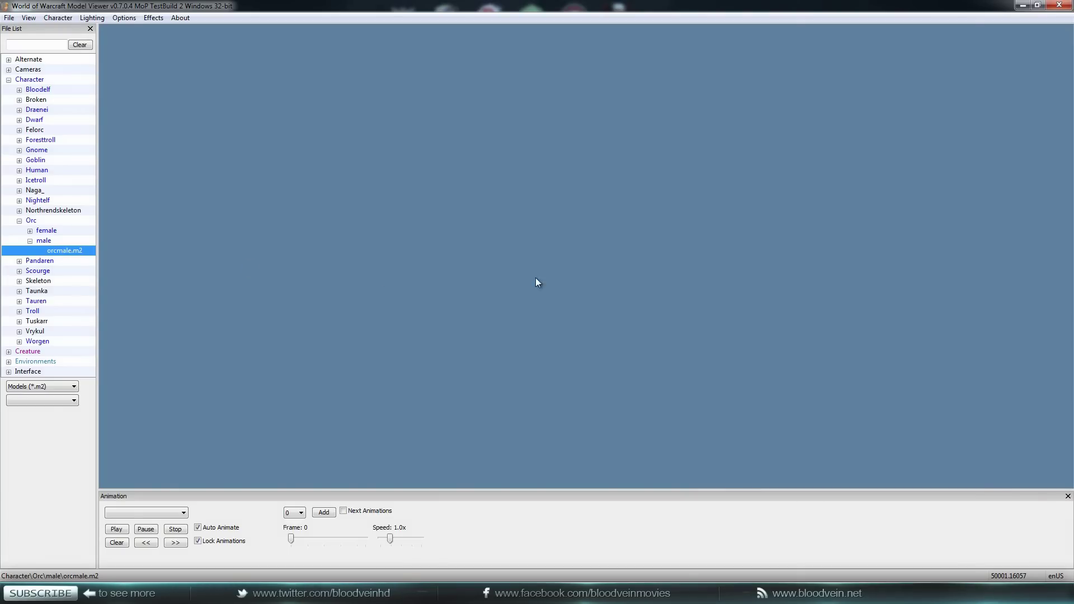
- Rotate and zoom the orc to a full-body front view
drag(556, 277, 539, 254)
scroll(527, 304, up, 5)
scroll(526, 304, up, 2)
scroll(540, 303, down, 3)
scroll(540, 303, down, 3)
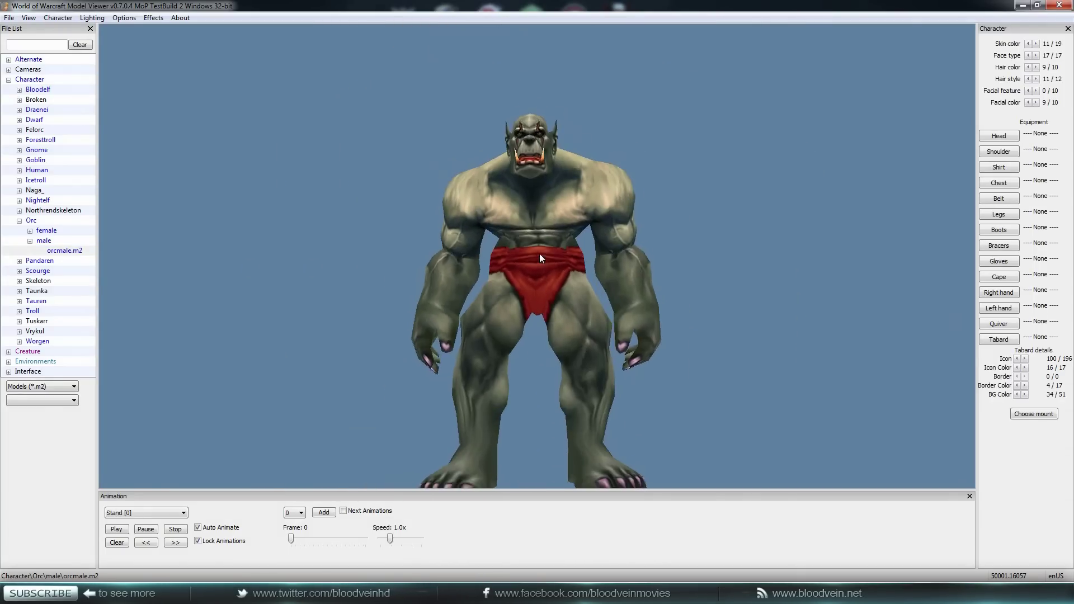
- Set the orc's skin colour to 3 and face type to 0
click(1027, 44)
click(1028, 44)
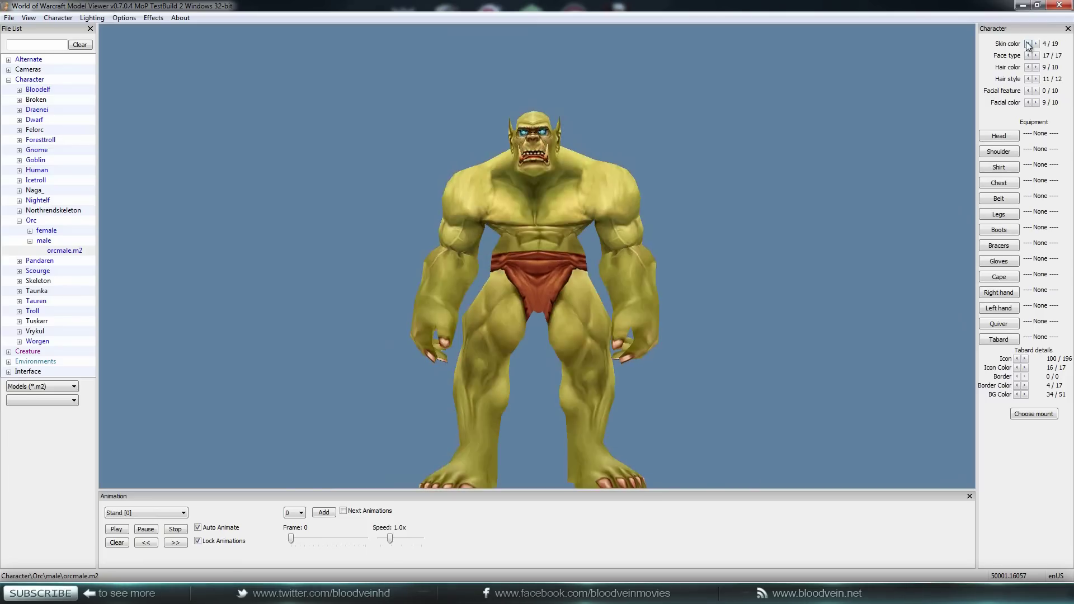
click(1028, 43)
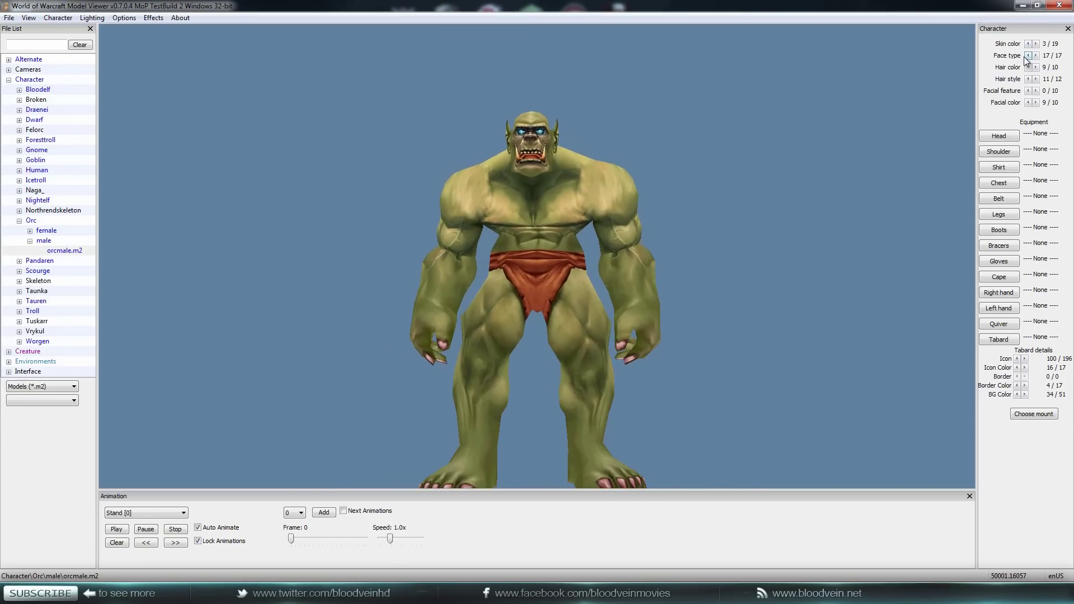
click(1027, 55)
click(1027, 56)
click(1028, 56)
click(1028, 56)
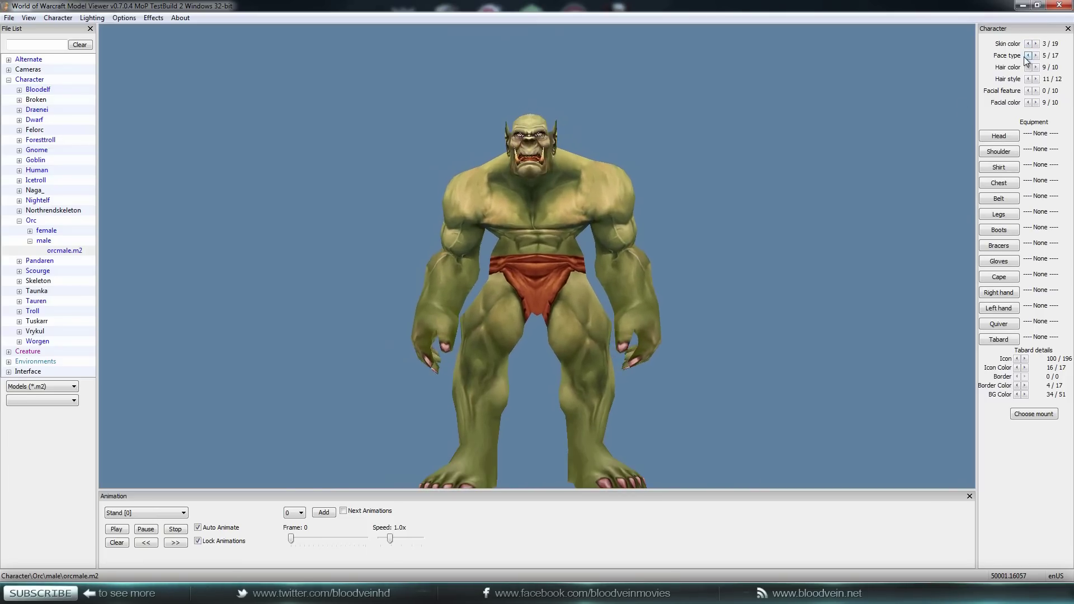
click(1027, 56)
click(1027, 55)
click(1027, 56)
click(1027, 55)
click(1027, 55)
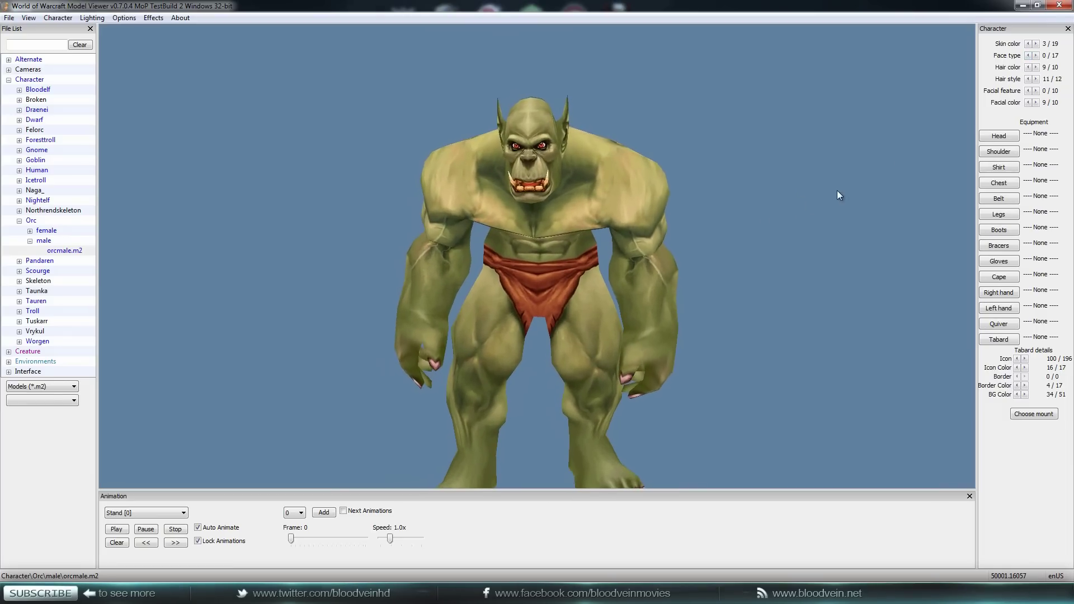
- Cycle through the hair styles and settle on hair style 3
scroll(684, 183, down, 3)
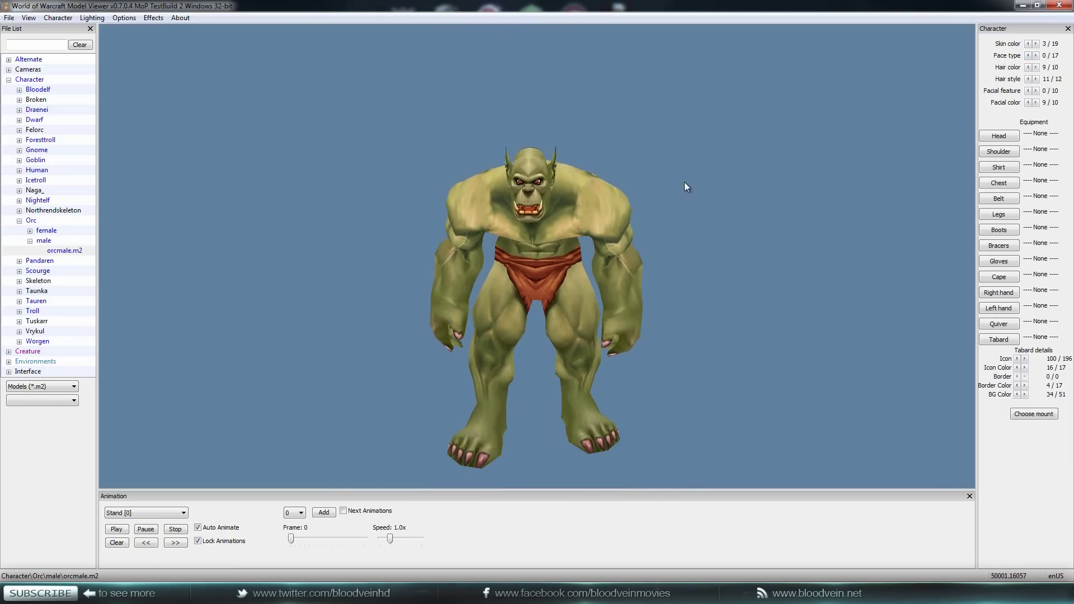
click(1028, 79)
click(1028, 79)
click(1027, 78)
click(1028, 79)
click(1028, 79)
click(1028, 78)
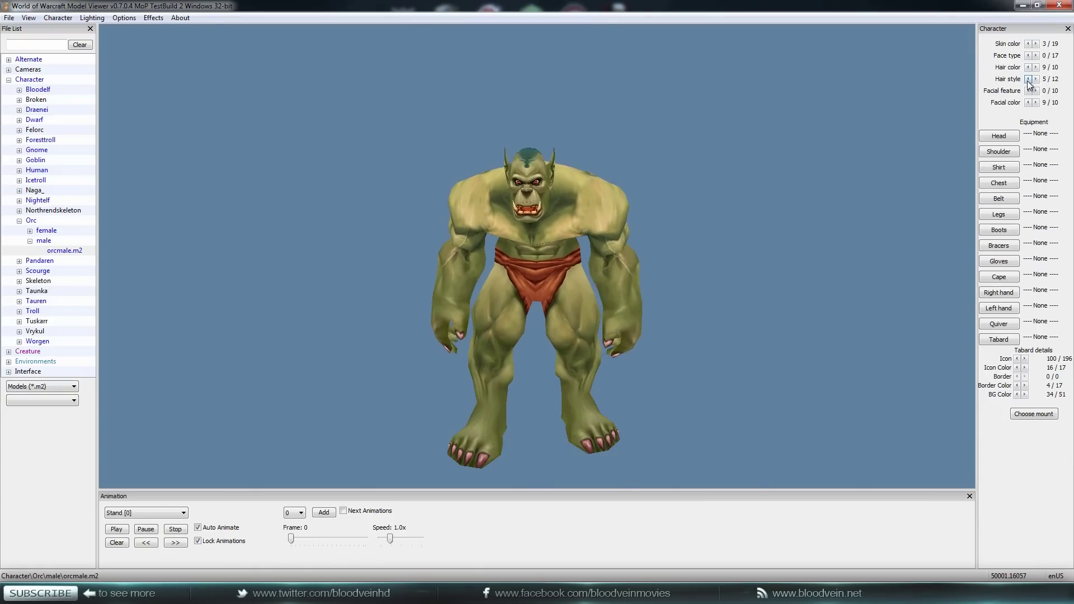
click(1035, 82)
click(1035, 82)
click(1035, 81)
click(1035, 82)
click(1035, 81)
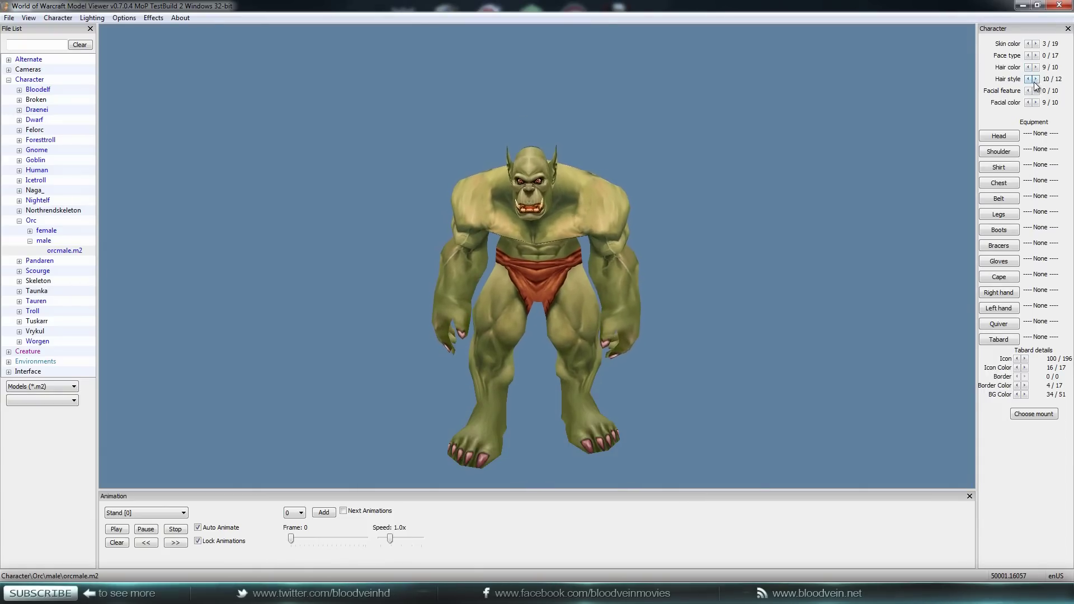
click(1035, 79)
click(1035, 79)
drag(872, 185, 594, 207)
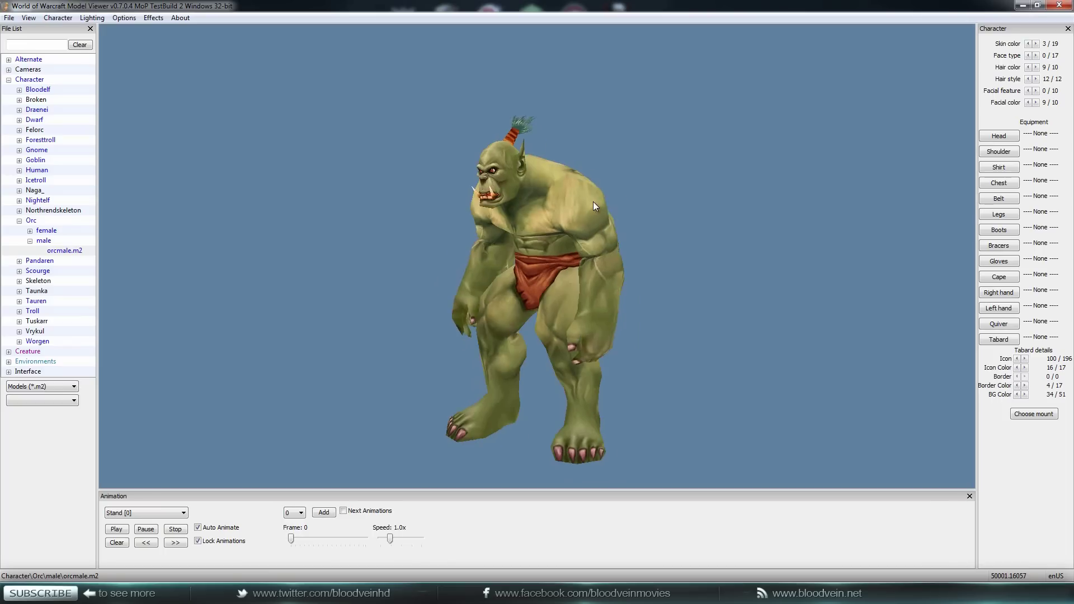
click(1035, 79)
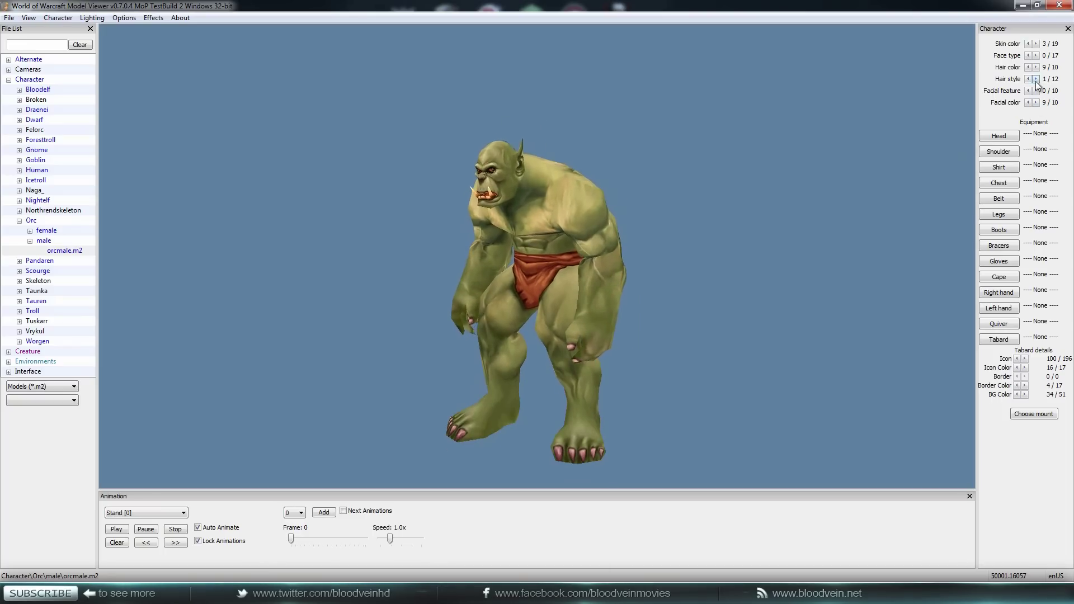
click(1035, 79)
click(1035, 79)
drag(489, 206, 550, 226)
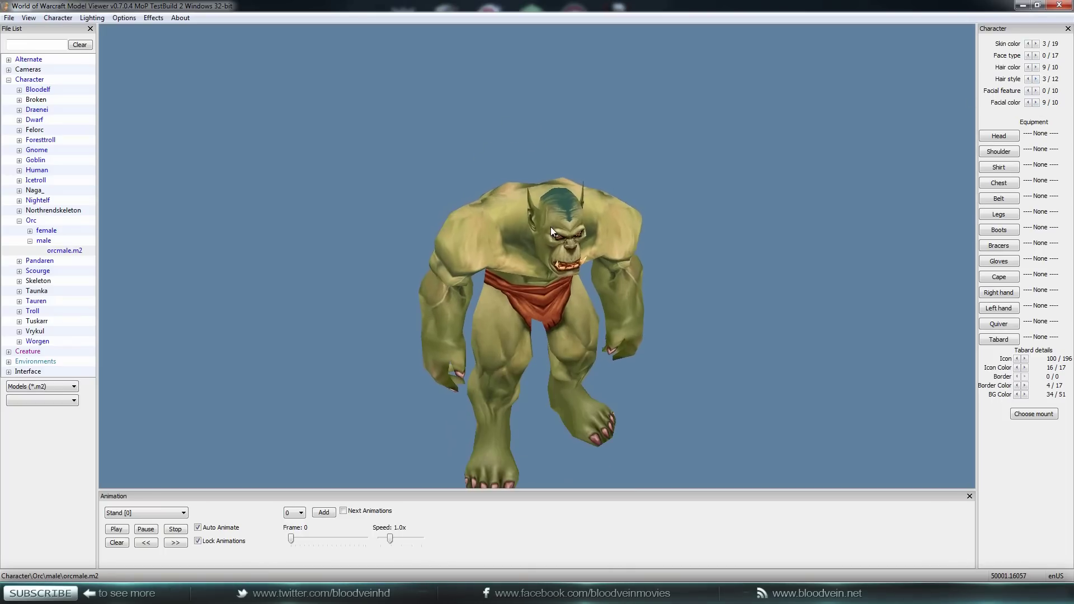
- Set hair colour 0, facial colour 3 and a short beard with facial feature 3
click(1035, 67)
click(1035, 67)
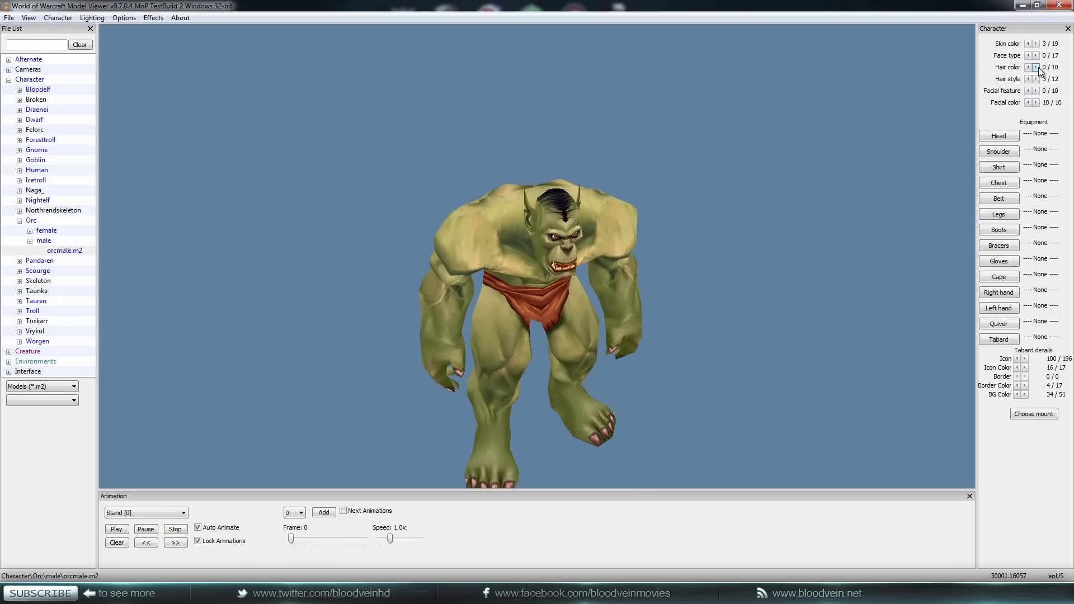
click(1035, 102)
drag(688, 184, 712, 157)
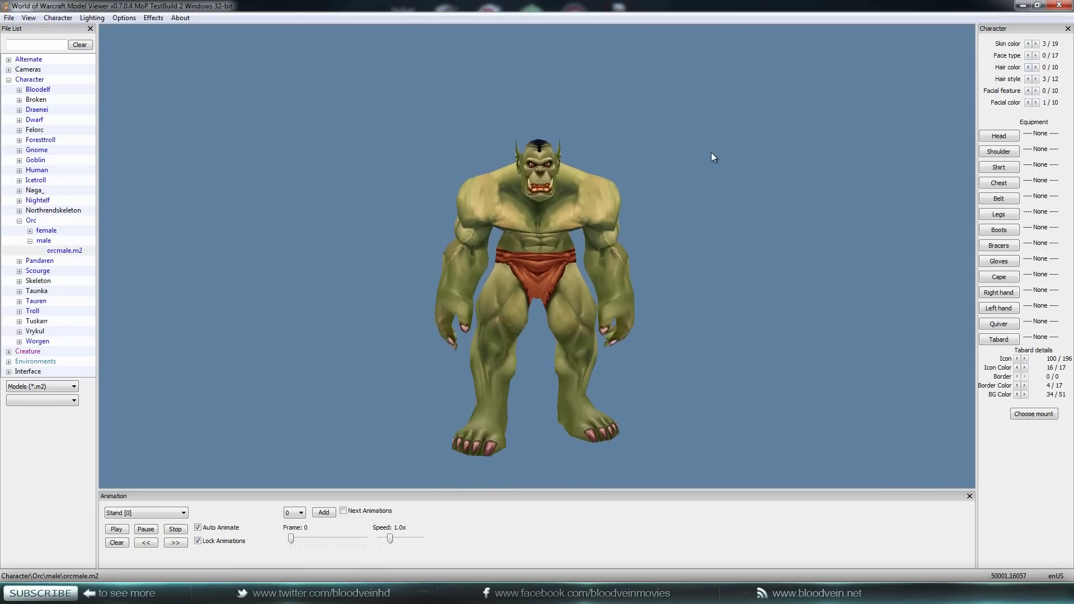
click(1035, 102)
click(1035, 102)
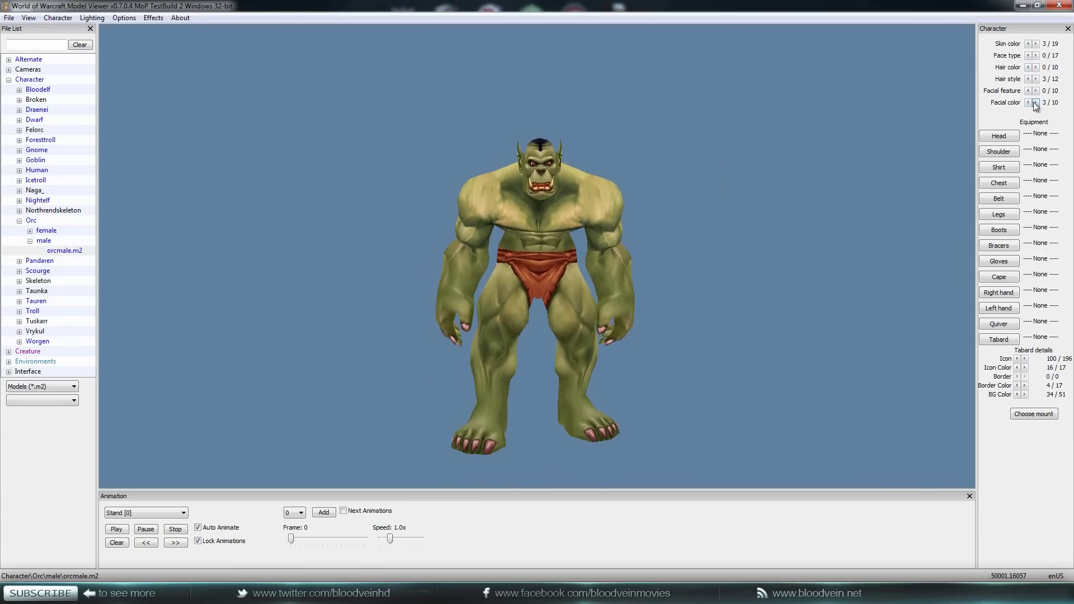
click(1035, 91)
click(1035, 91)
click(1035, 90)
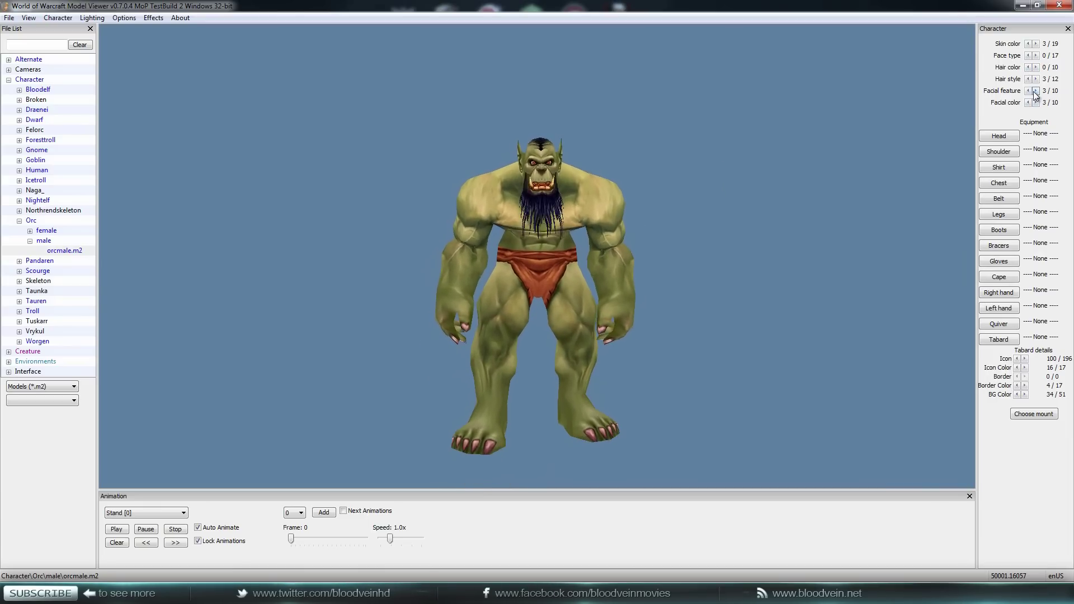
click(1028, 91)
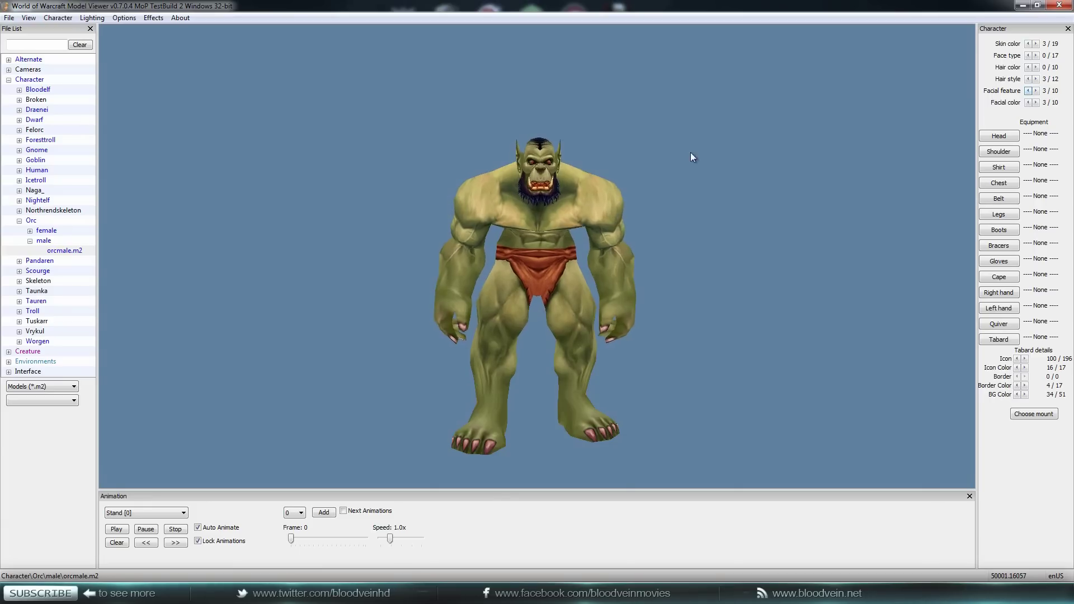
mouse_move(690, 153)
mouse_down()
mouse_move(630, 161)
mouse_move(711, 155)
mouse_up()
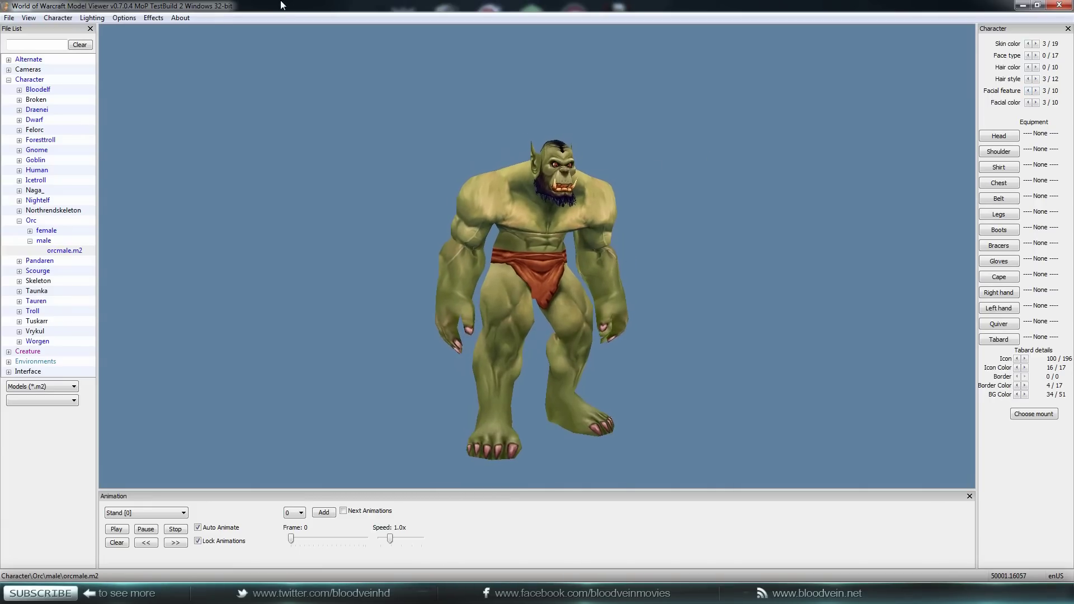
- Show the model control via View, float the Models panel and stretch it taller
click(31, 18)
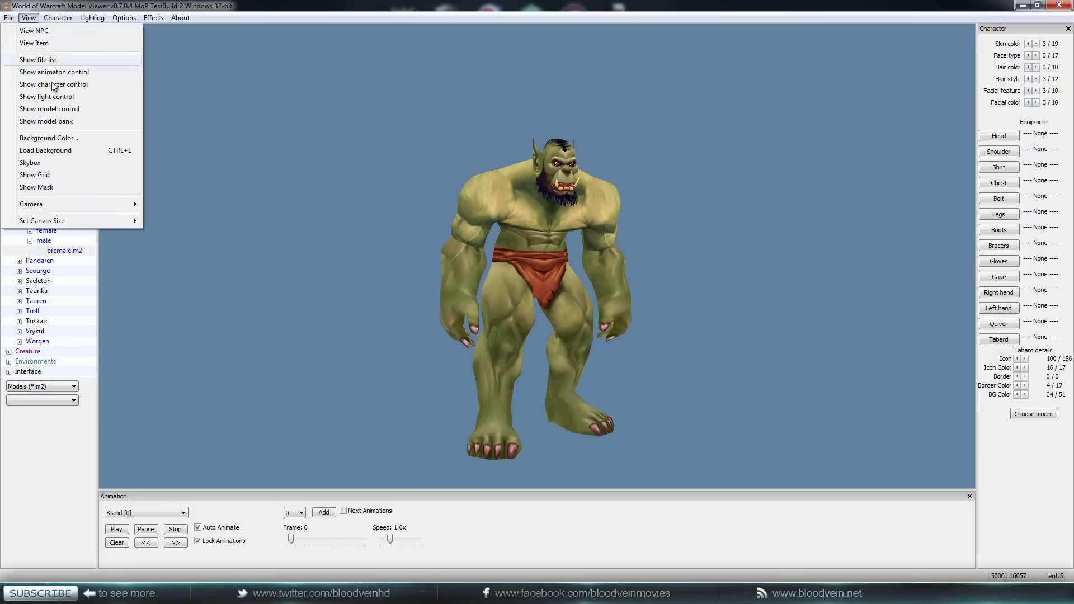
click(56, 109)
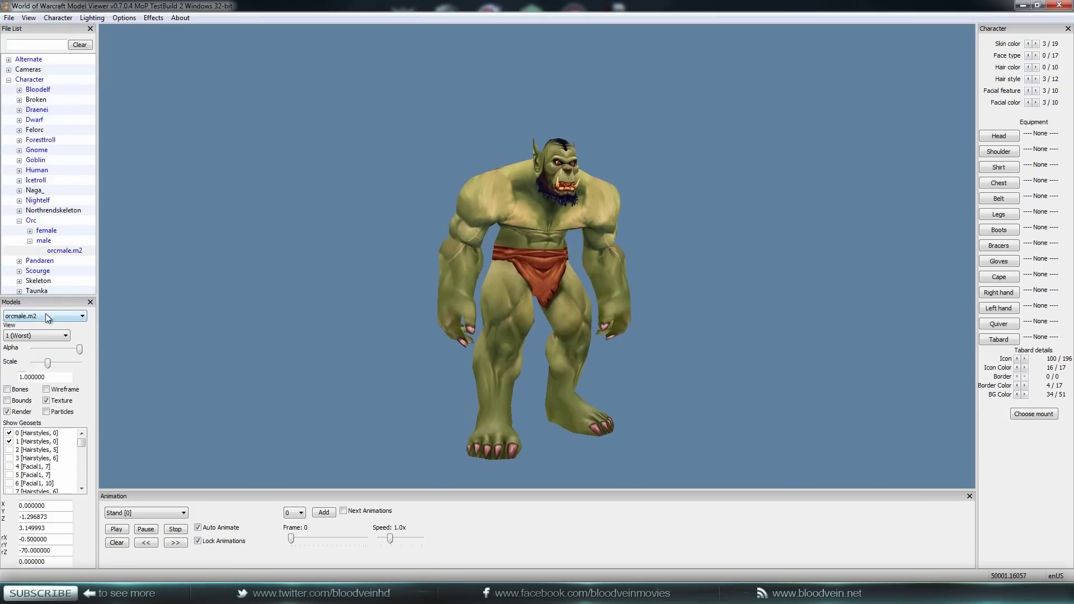
drag(50, 302, 246, 75)
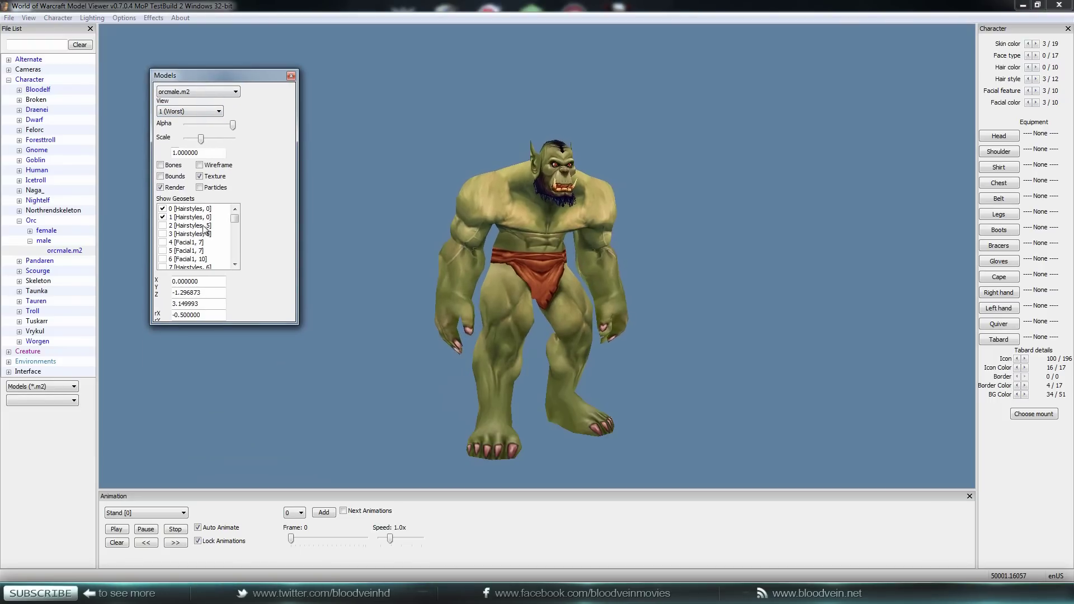
drag(211, 324, 213, 446)
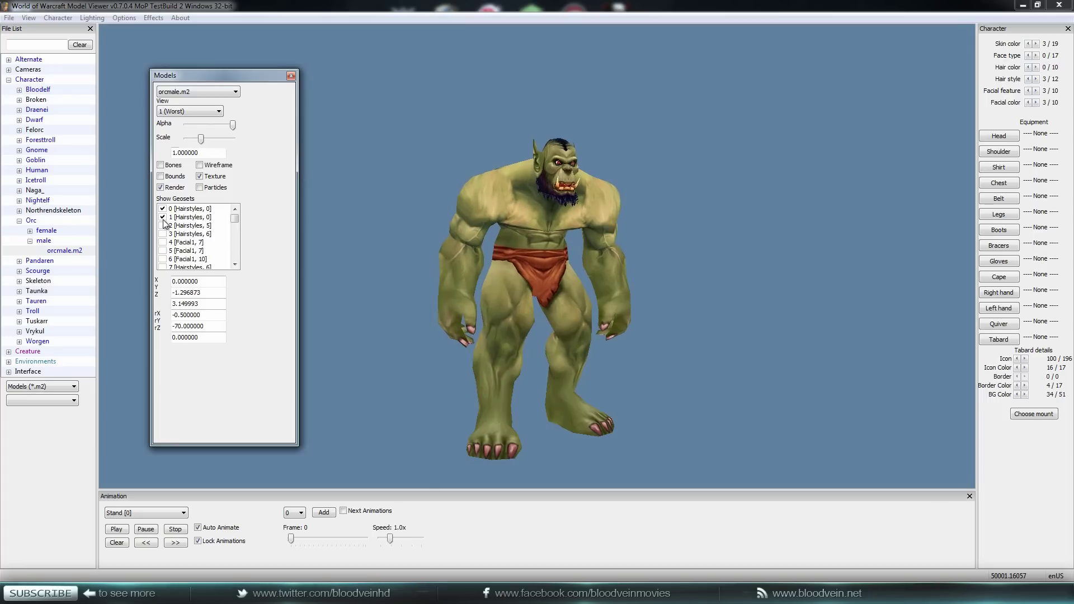
- Test hair geosets 0–3, keeping geosets 0 and 1 shown and 2 and 3 hidden
click(162, 217)
click(162, 209)
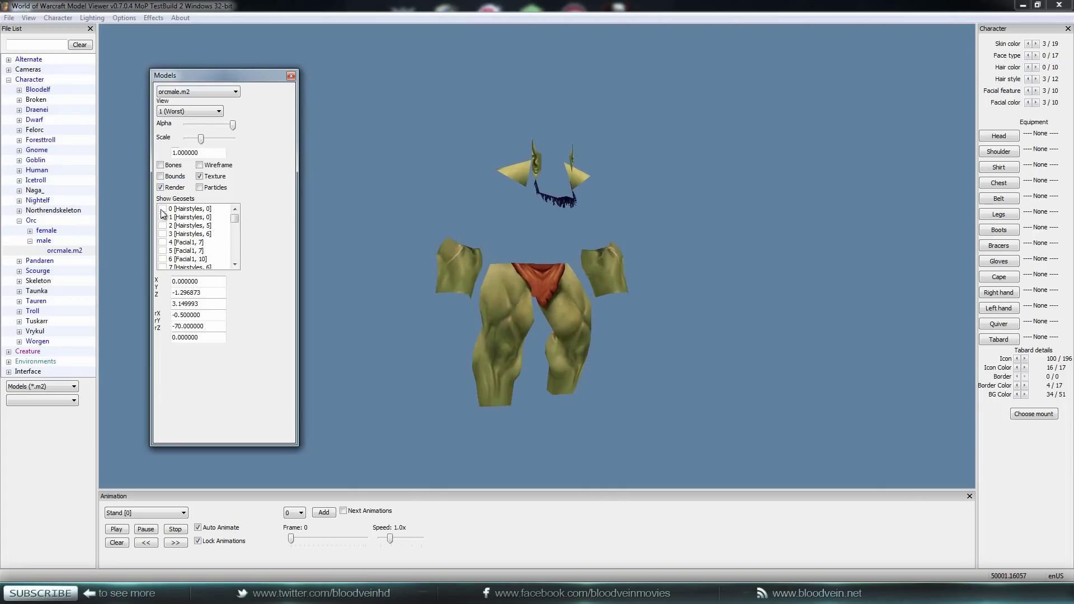
click(162, 209)
click(162, 209)
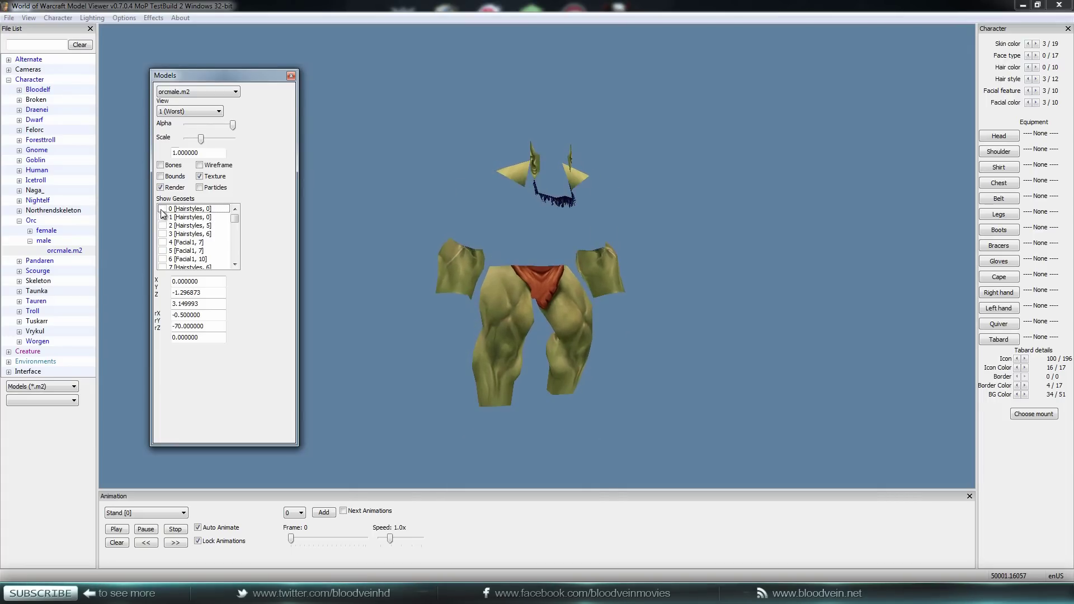
click(162, 217)
drag(501, 200, 488, 203)
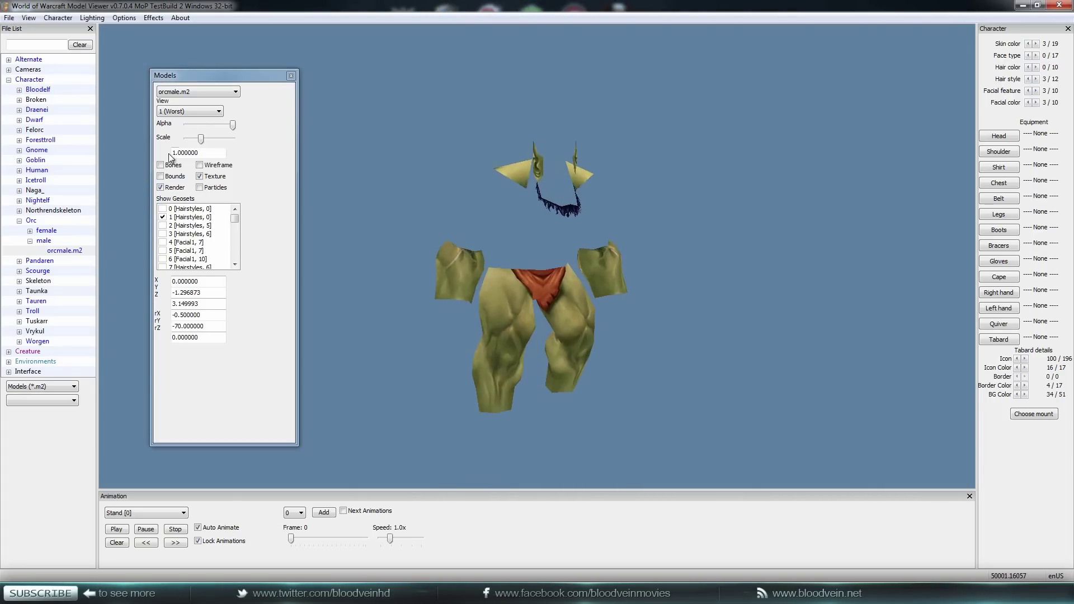
click(163, 208)
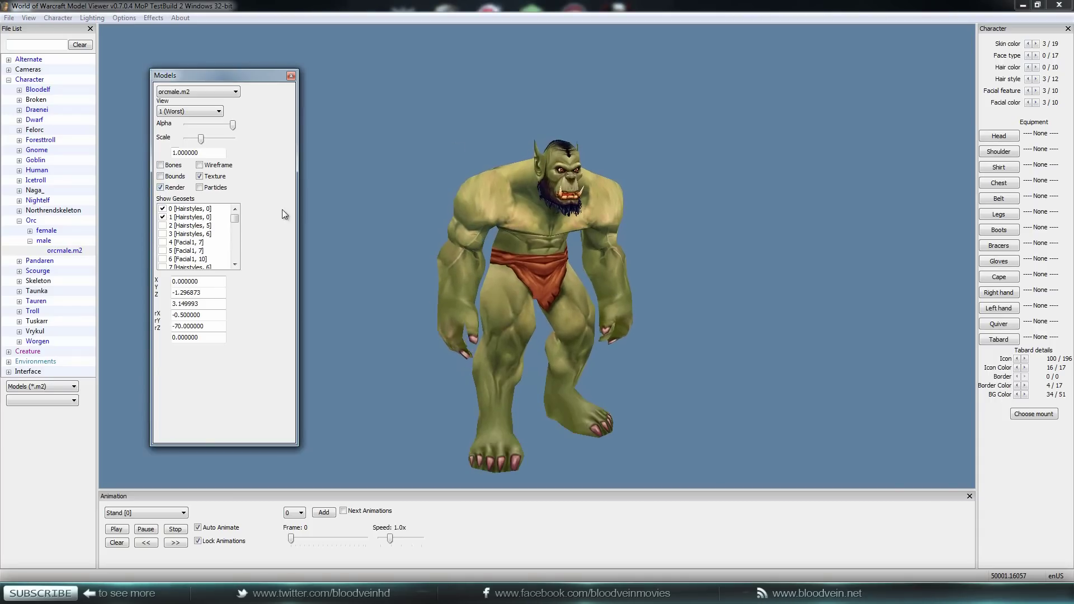
click(163, 225)
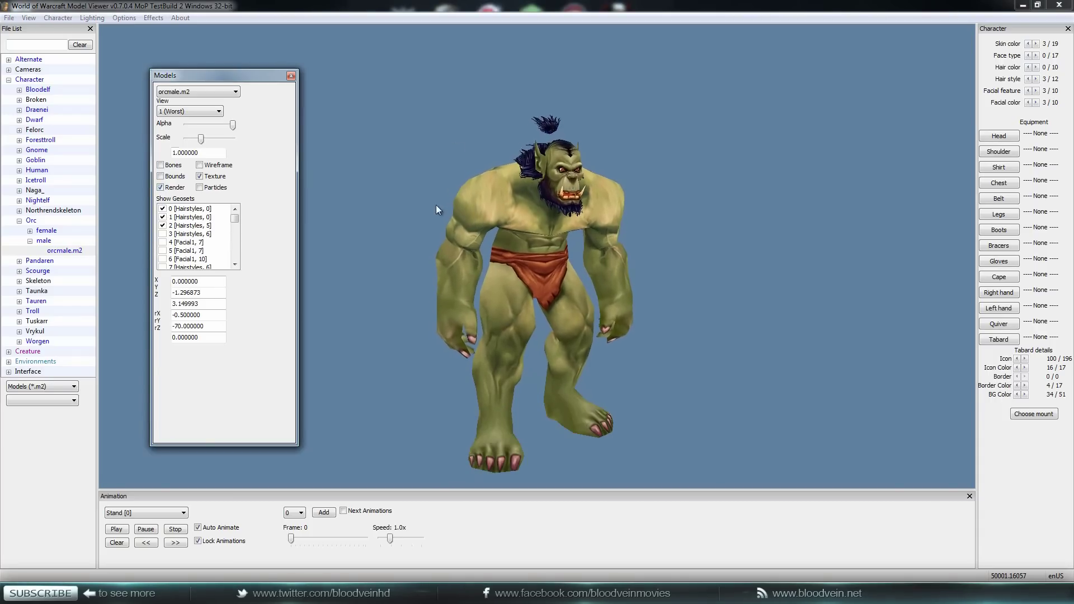
drag(435, 205, 587, 213)
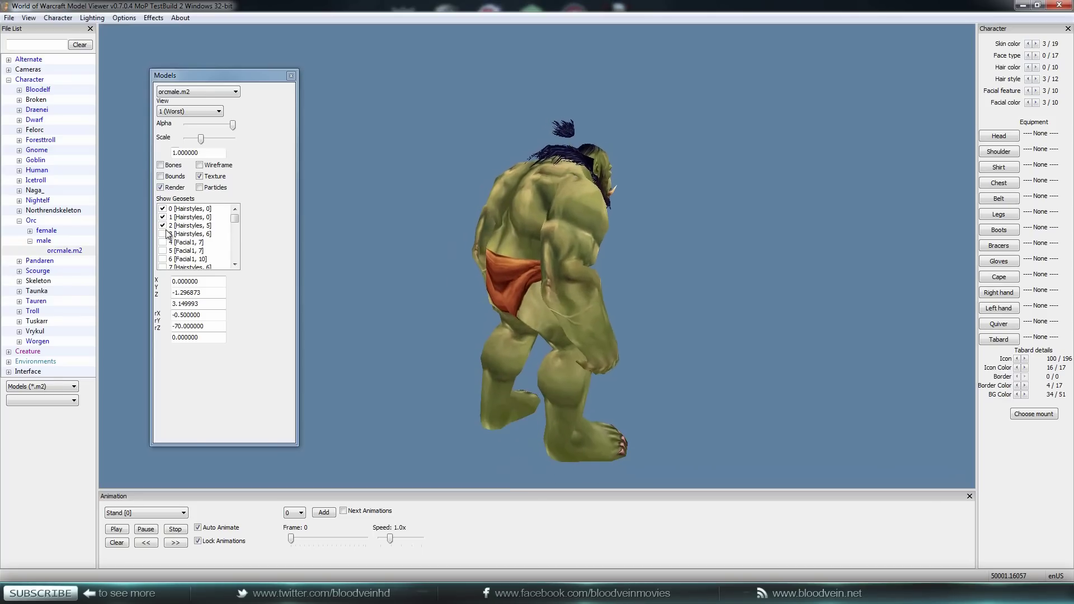
click(162, 226)
click(162, 234)
drag(649, 226, 535, 220)
click(162, 234)
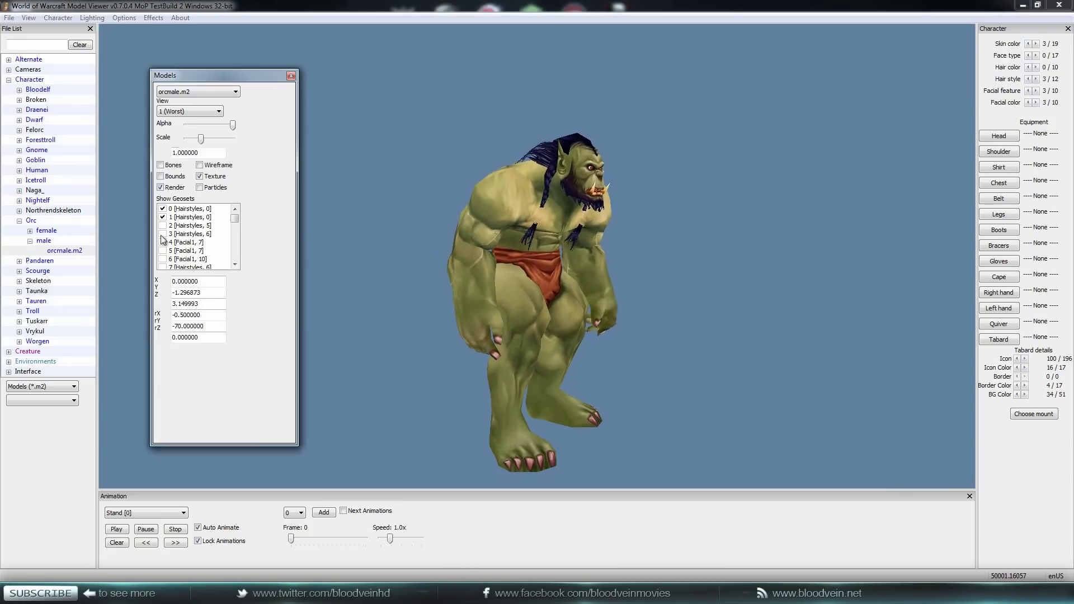
- Enable braids geoset 3 and geoset 7 [Hairstyles, 6], leaving geoset 2 unchecked
click(235, 264)
click(235, 264)
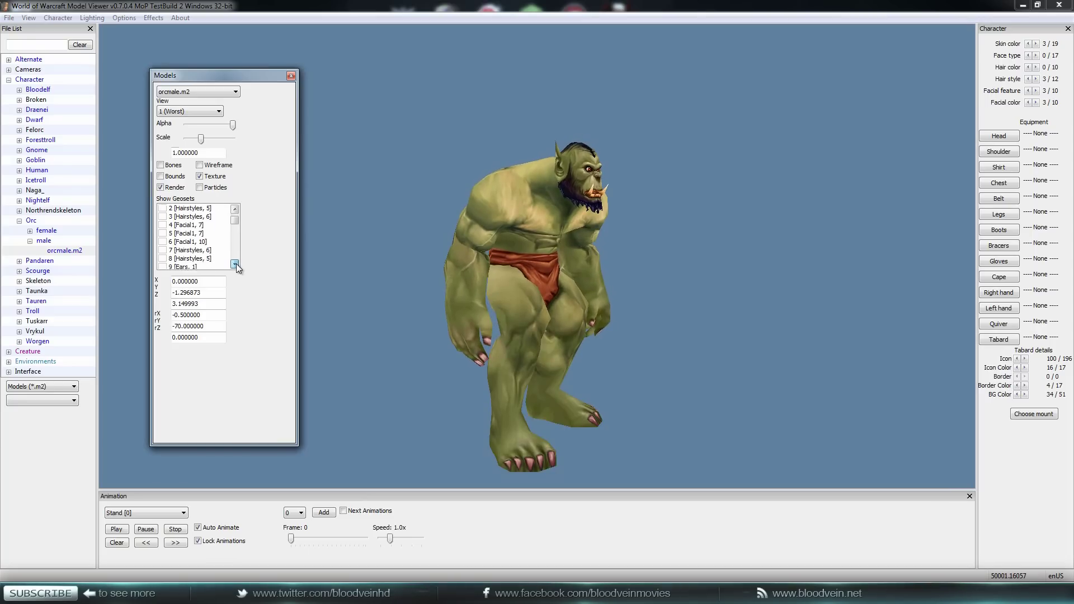
click(235, 264)
scroll(183, 253, up, 2)
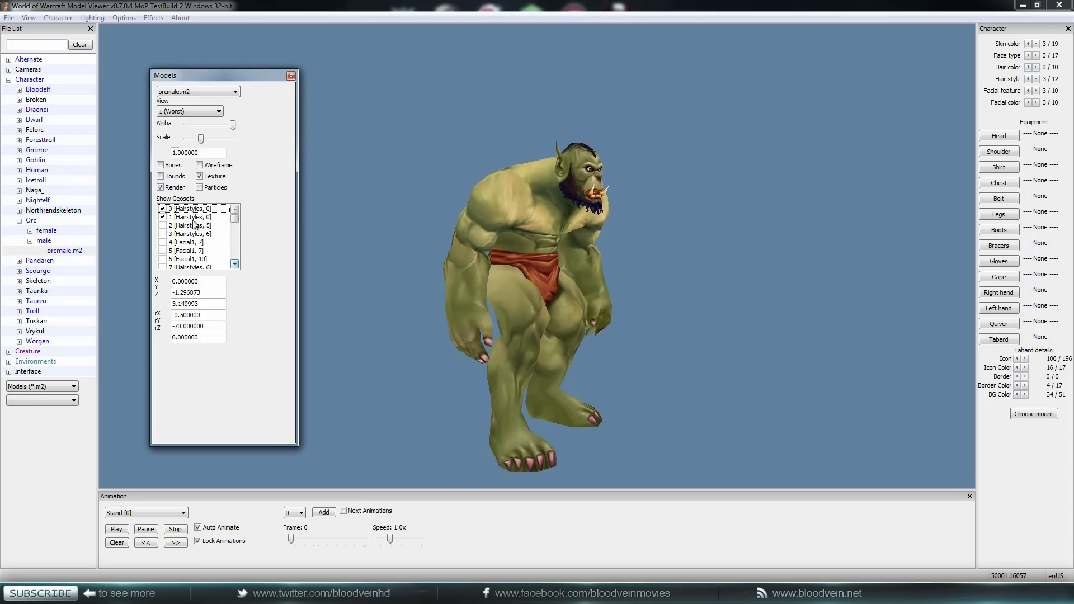
click(162, 226)
click(162, 226)
click(162, 234)
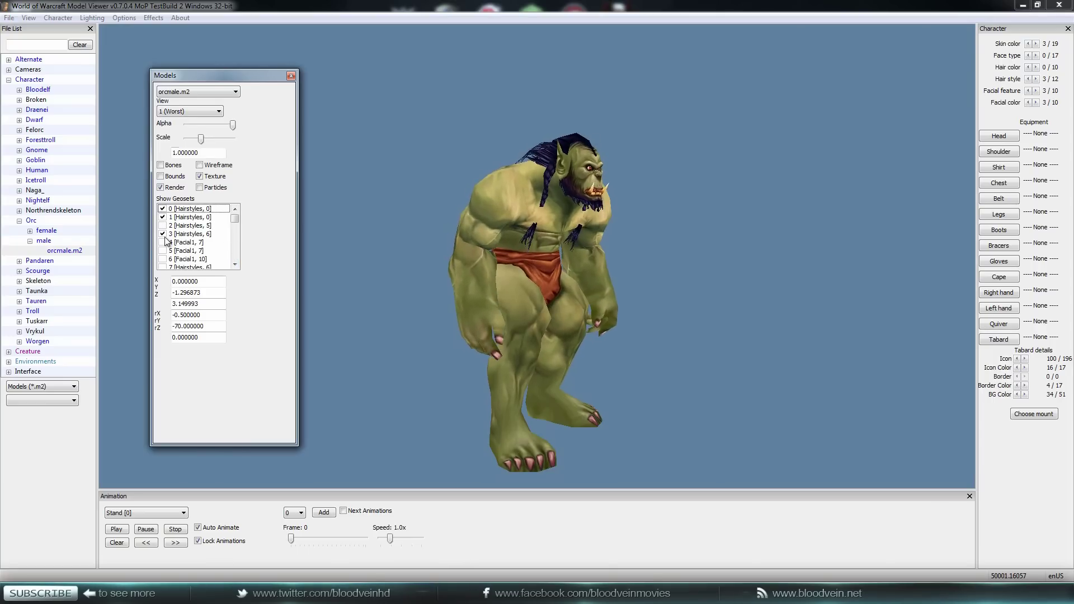
click(235, 265)
click(235, 265)
click(235, 265)
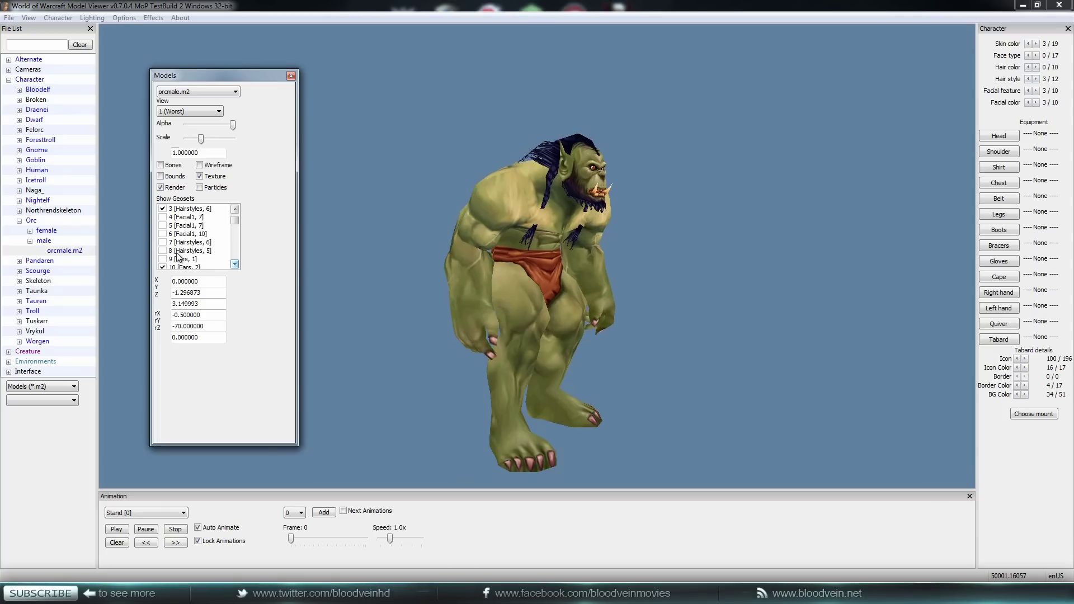
click(162, 243)
drag(604, 252, 549, 254)
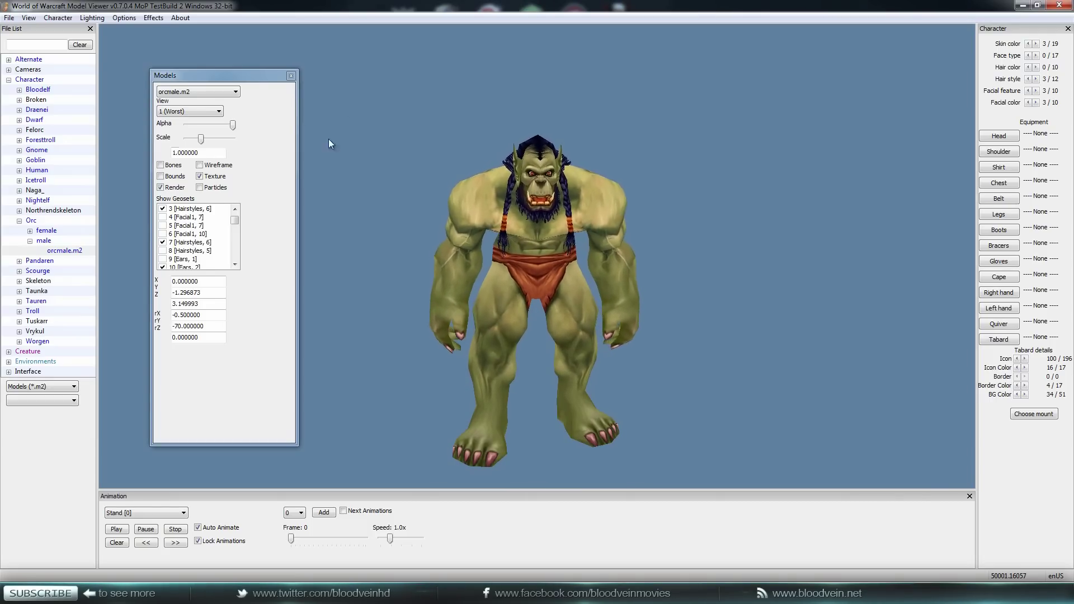
click(29, 18)
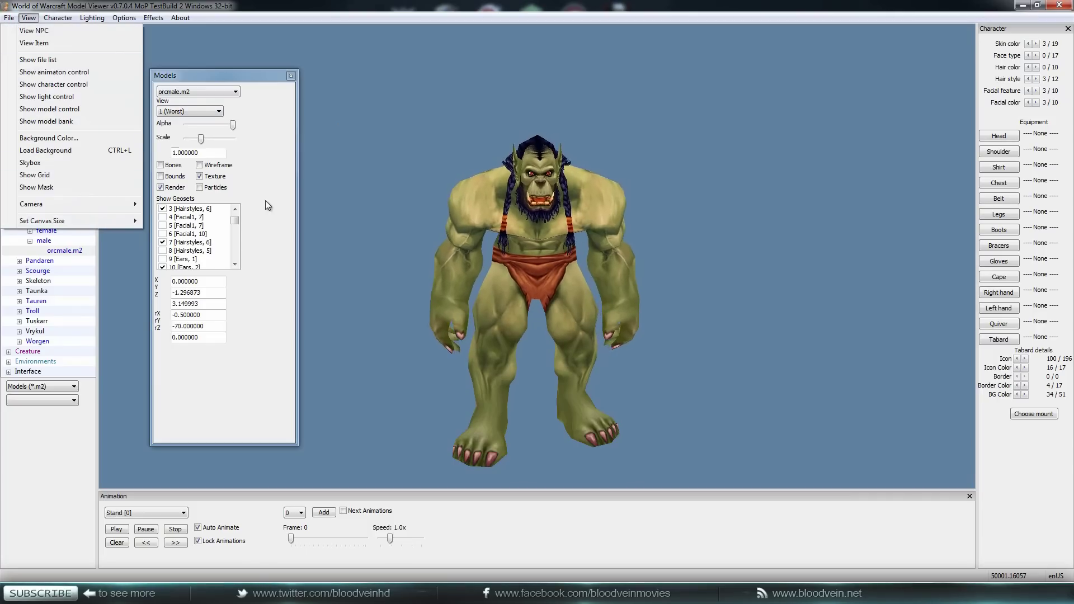
click(243, 217)
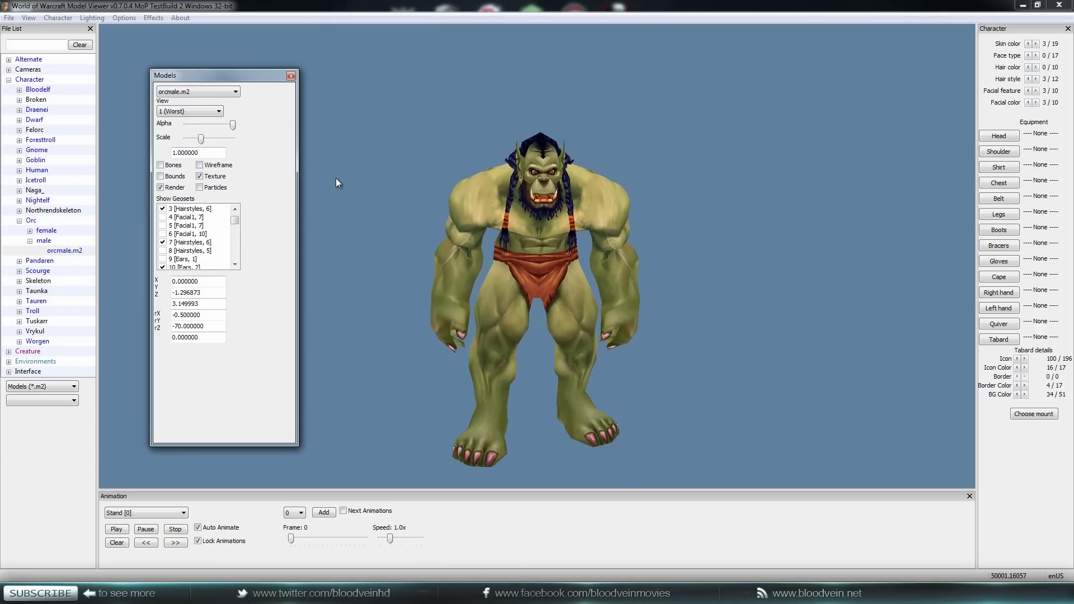
click(1011, 152)
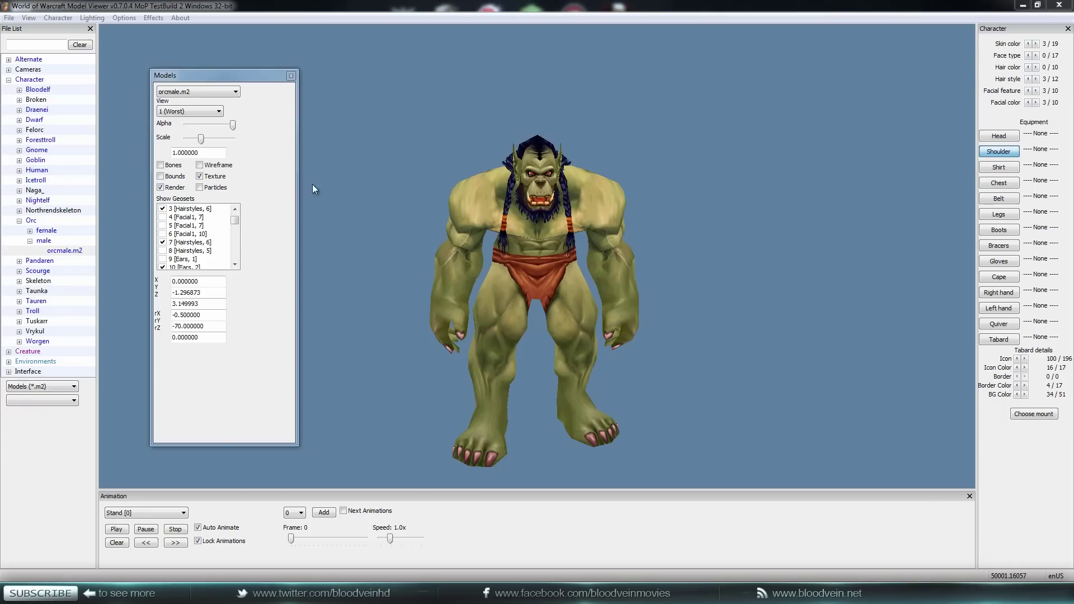
click(1003, 151)
- Choose !Art Template Plate Shoulder for the Shoulder slot and confirm with OK
click(1001, 153)
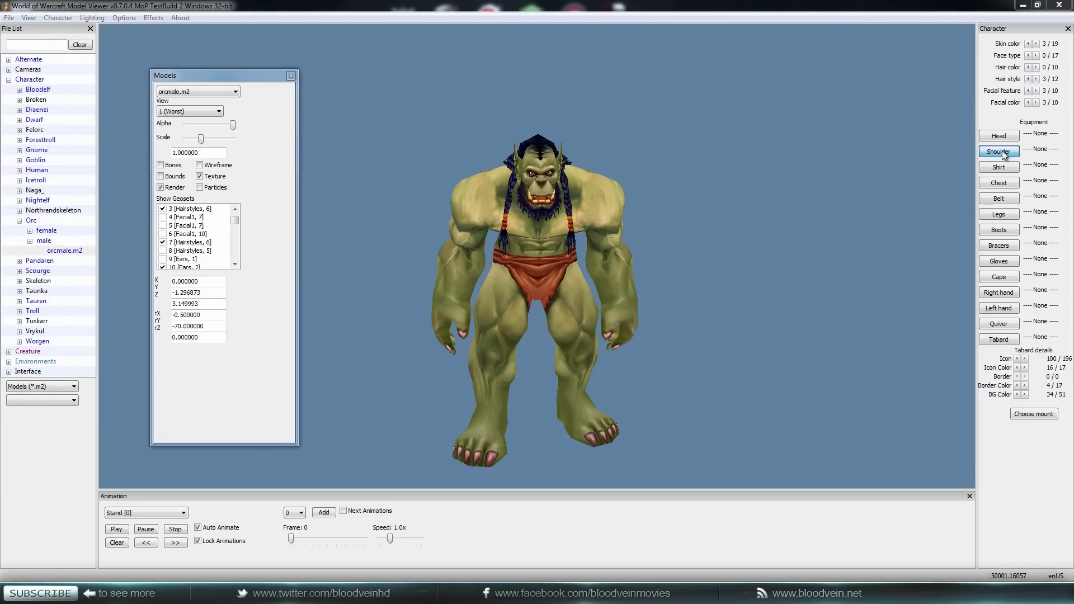
click(1001, 150)
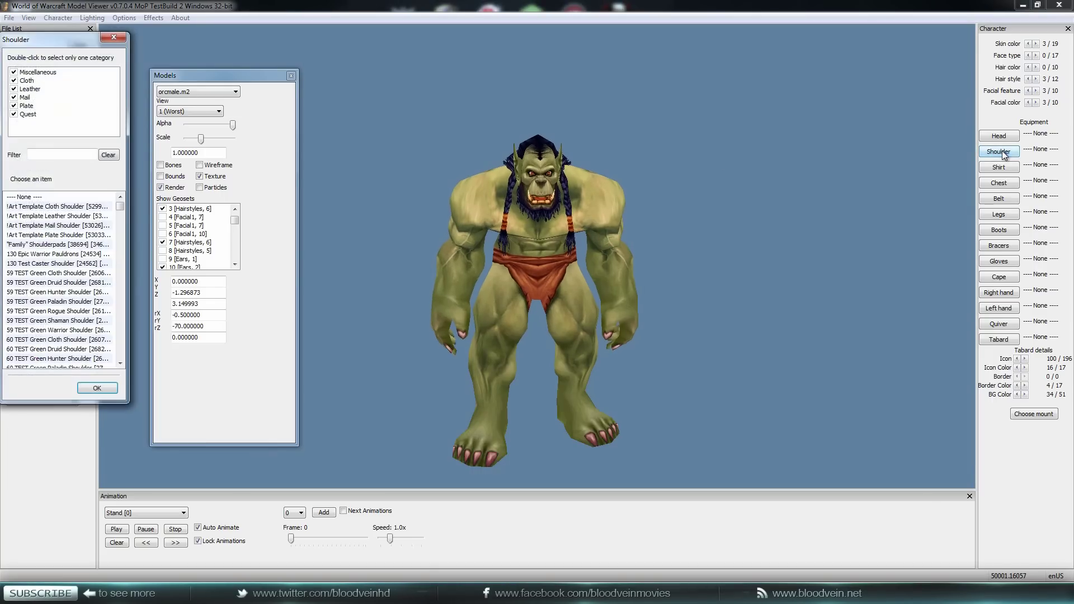
click(34, 207)
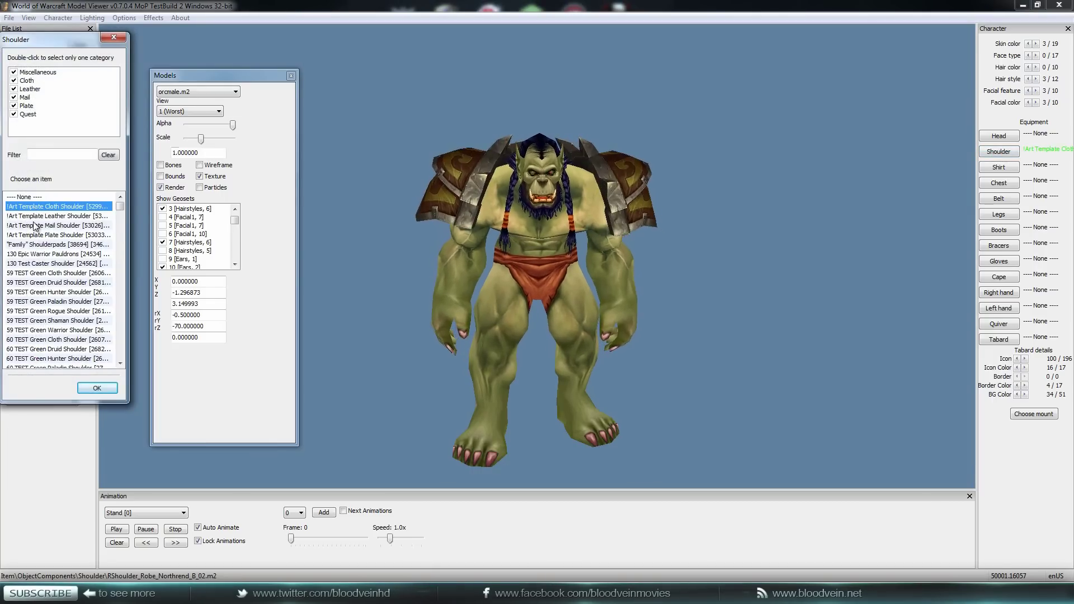
click(40, 226)
click(46, 235)
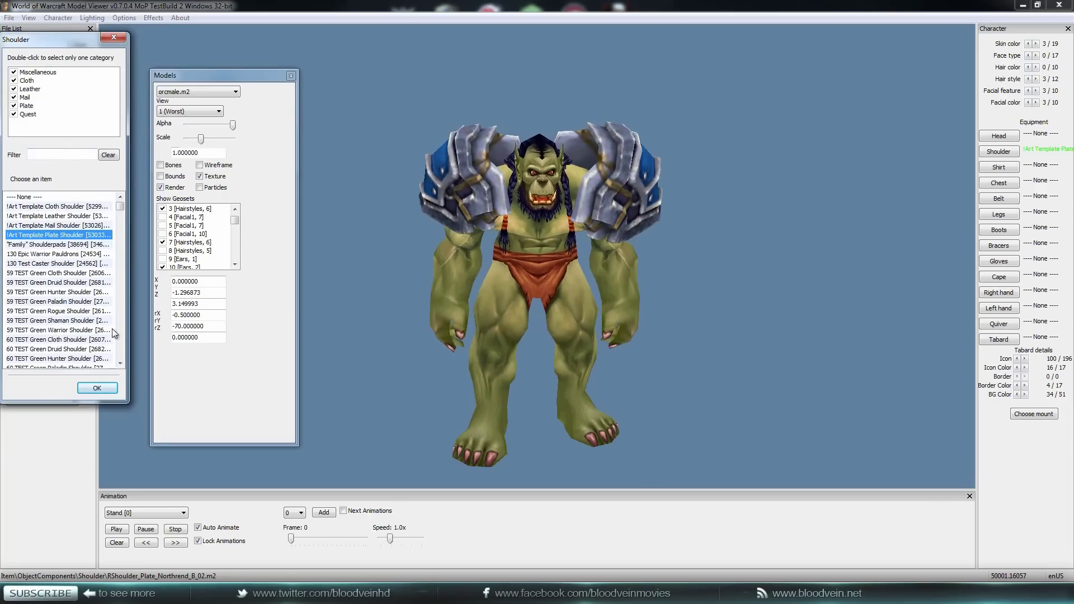
click(94, 387)
drag(458, 220, 434, 218)
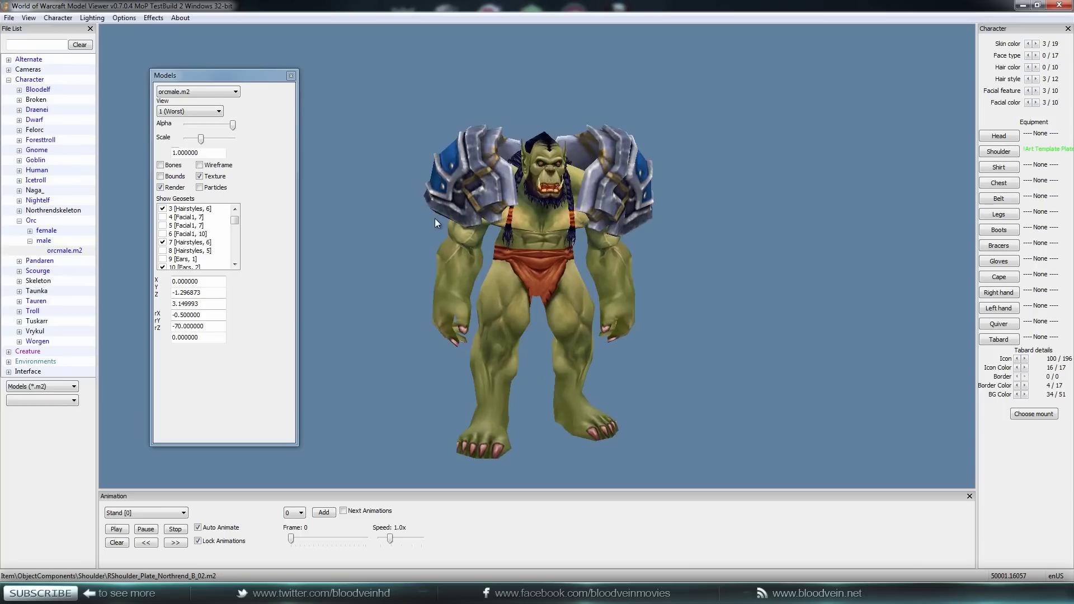
- Play the SpecialUnarmed [18] animation, inspect the orc's back, and close the Models panel
click(182, 511)
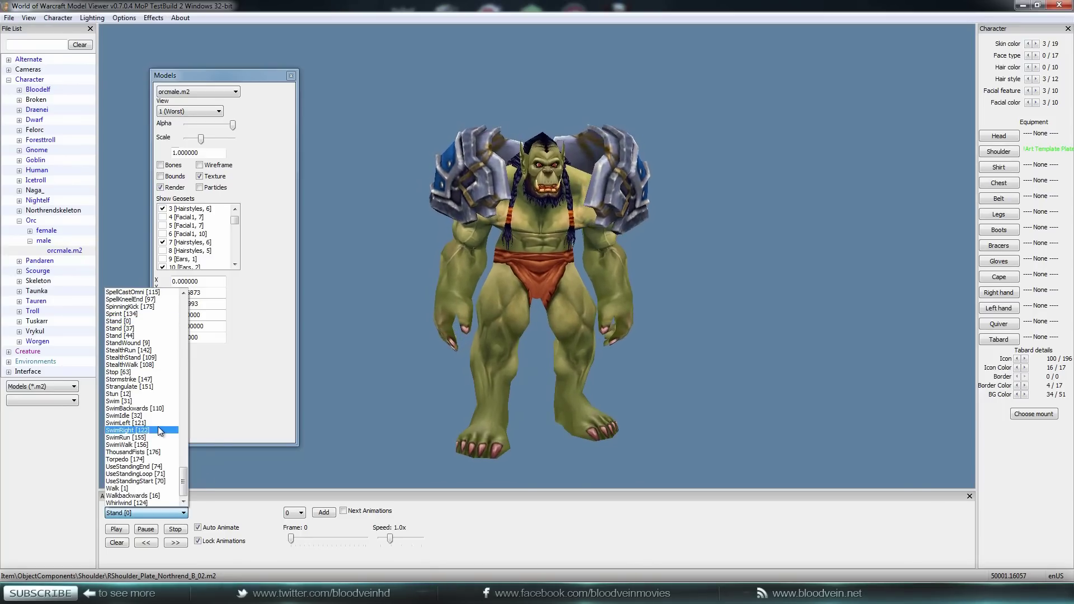
click(590, 330)
drag(589, 330, 717, 241)
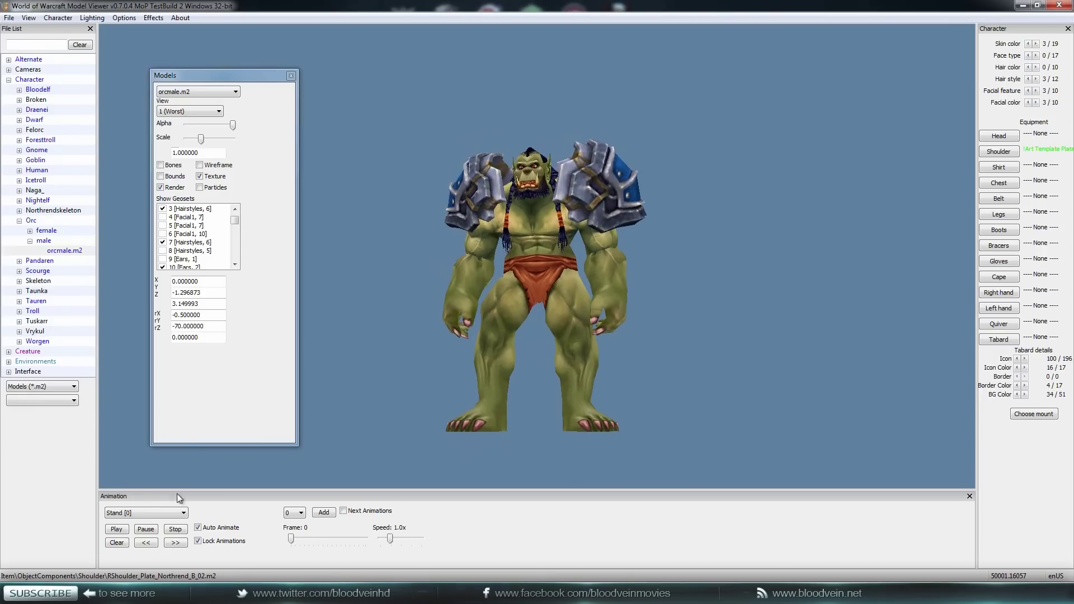
click(182, 512)
click(163, 299)
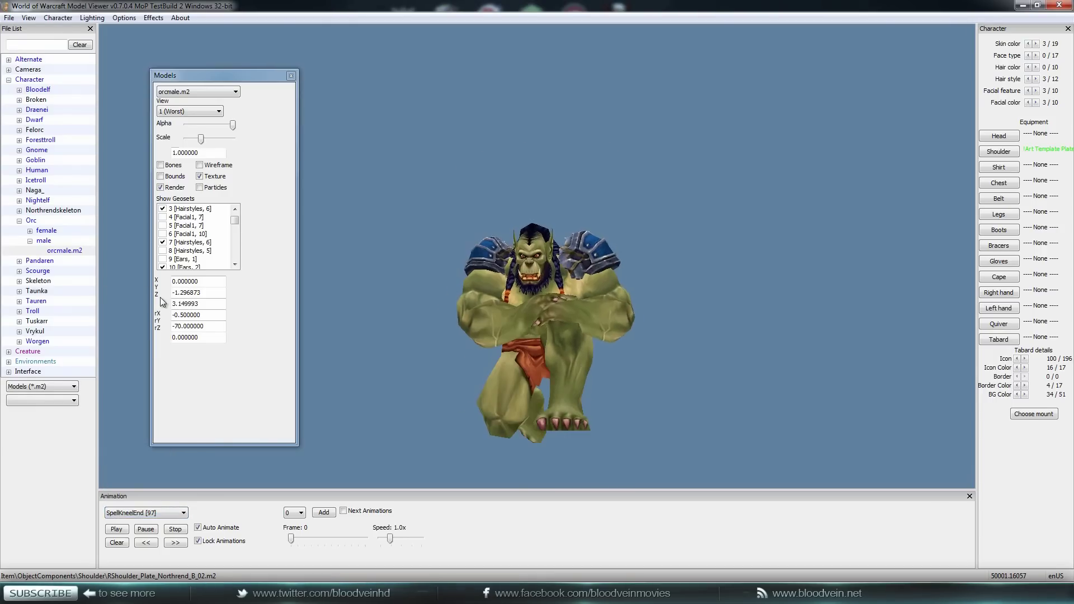
scroll(136, 512, up, 1)
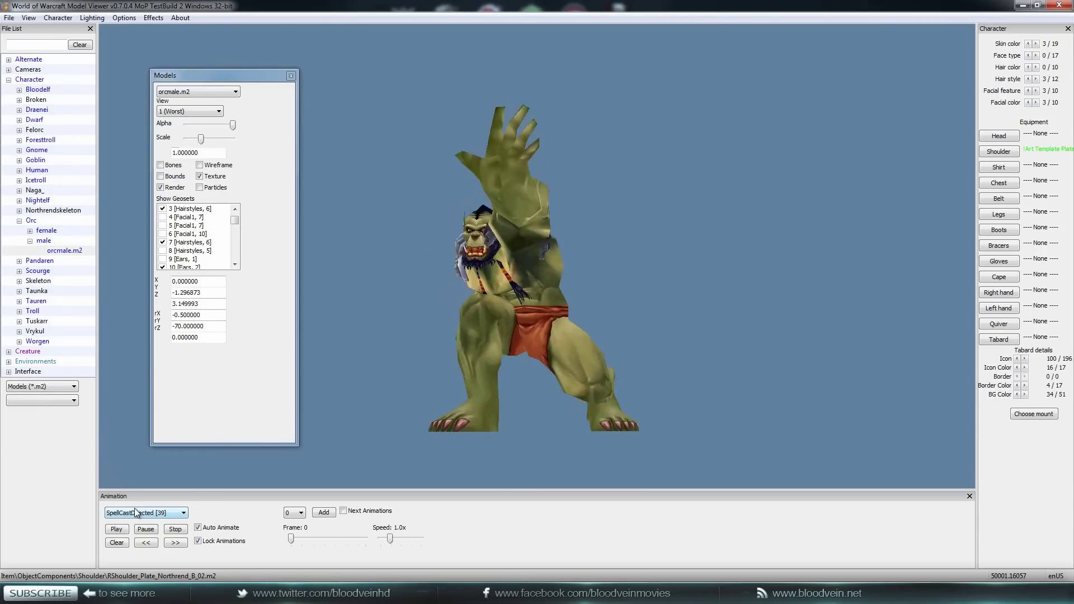
scroll(136, 512, up, 1)
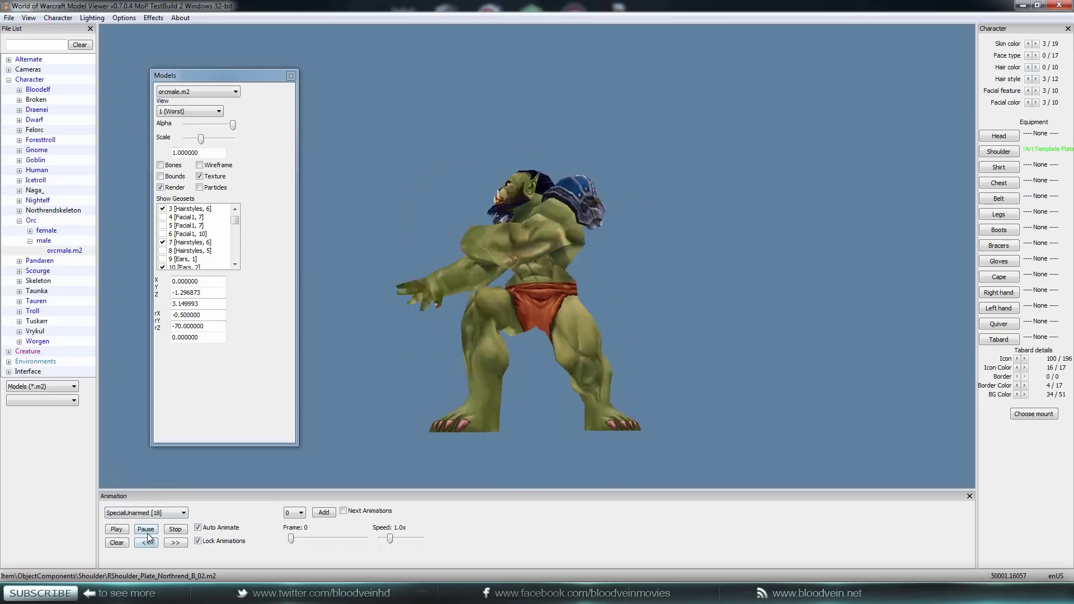
mouse_move(607, 275)
mouse_down()
mouse_move(564, 294)
mouse_move(373, 321)
mouse_move(612, 286)
mouse_up()
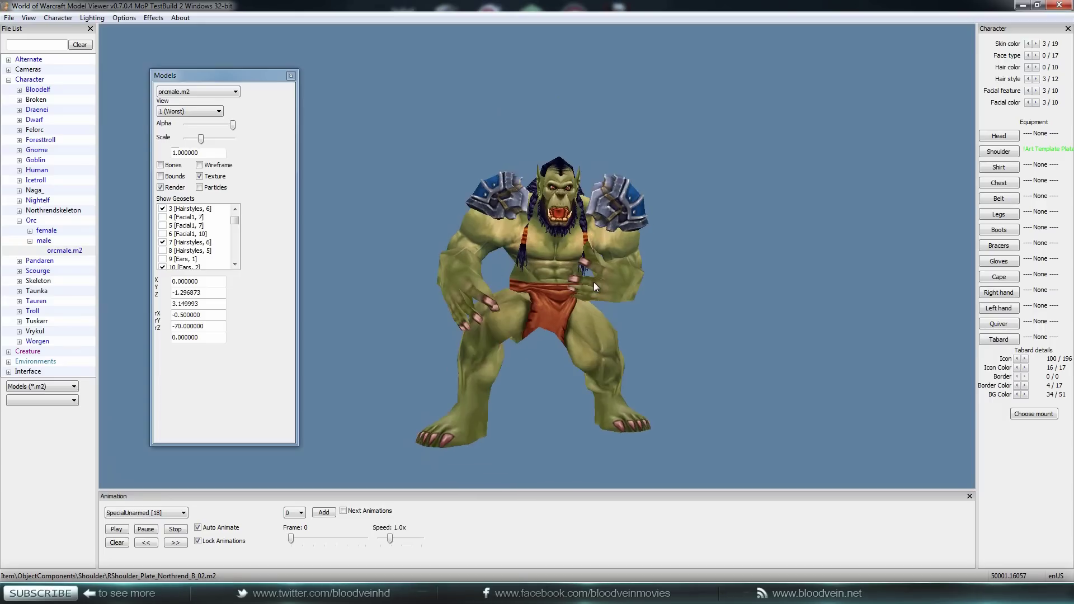
click(291, 76)
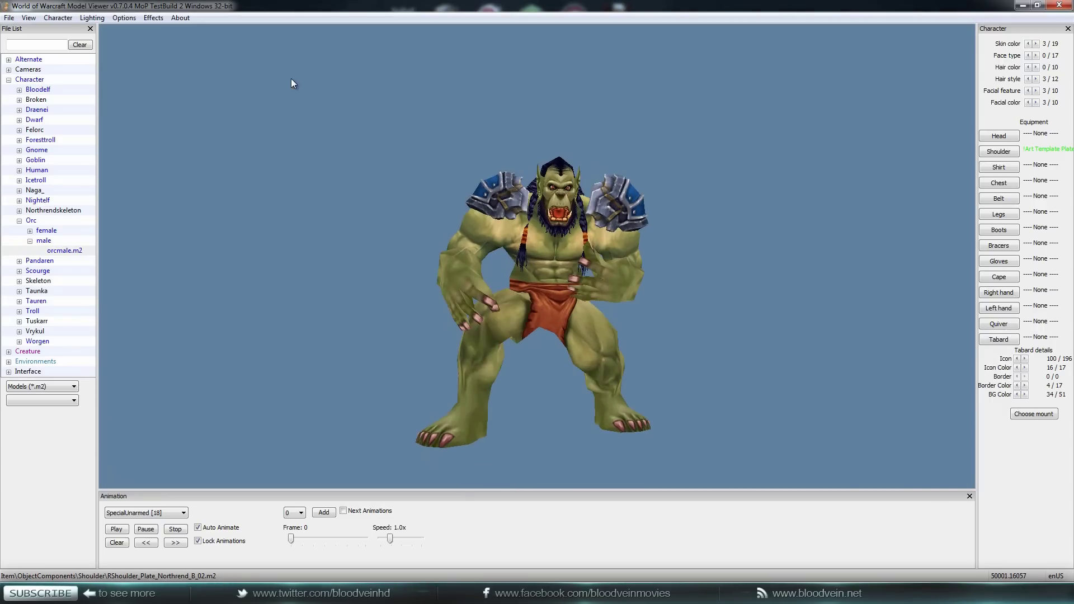
- Reopen the model control and select LShoulder_Plate_Northrend in the Models dropdown
click(29, 18)
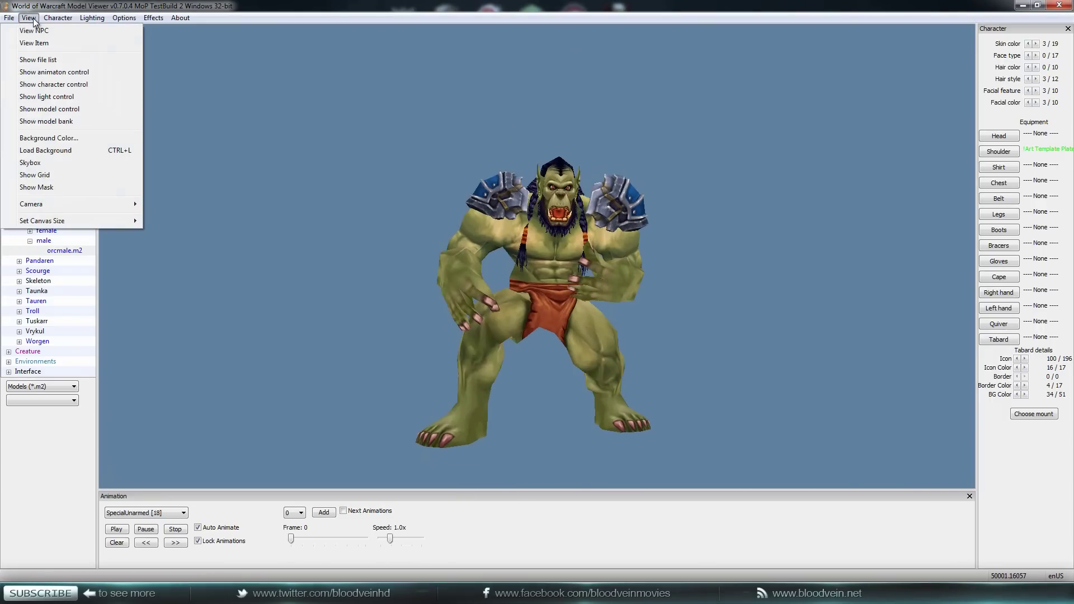
click(73, 110)
click(192, 92)
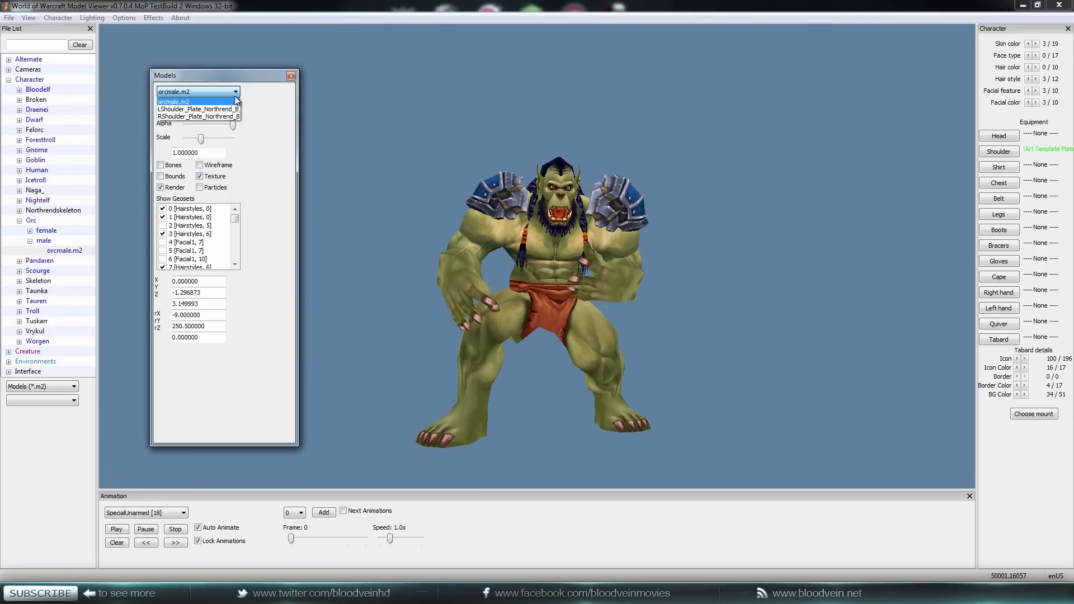
click(199, 110)
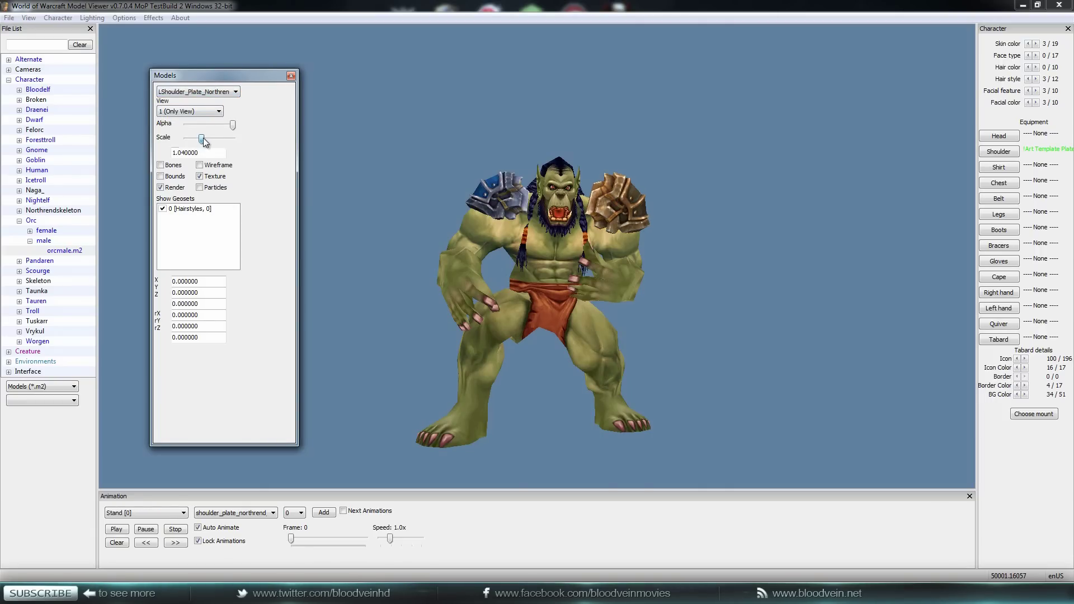
- Adjust the left shoulder's Scale slider to 1.36, checking it from behind
drag(205, 139, 205, 140)
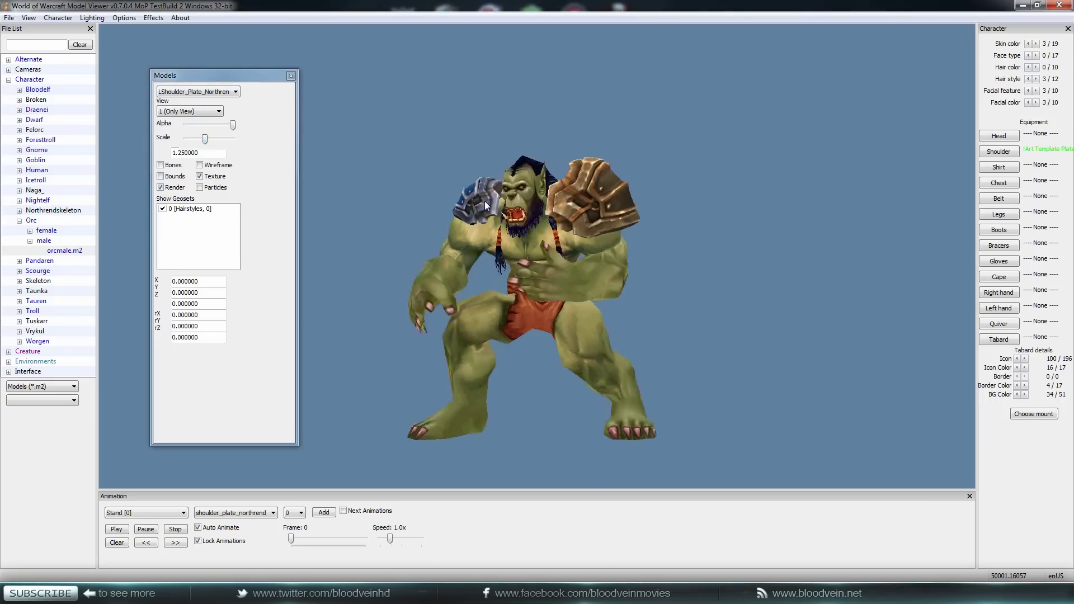
drag(484, 201, 403, 243)
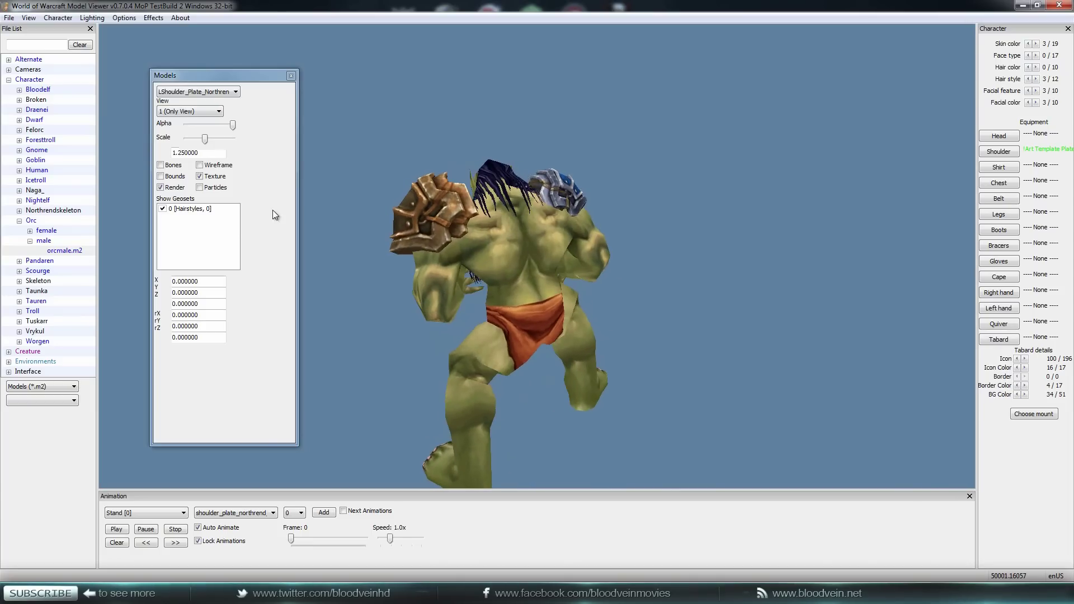
drag(205, 141, 209, 142)
drag(403, 224, 570, 161)
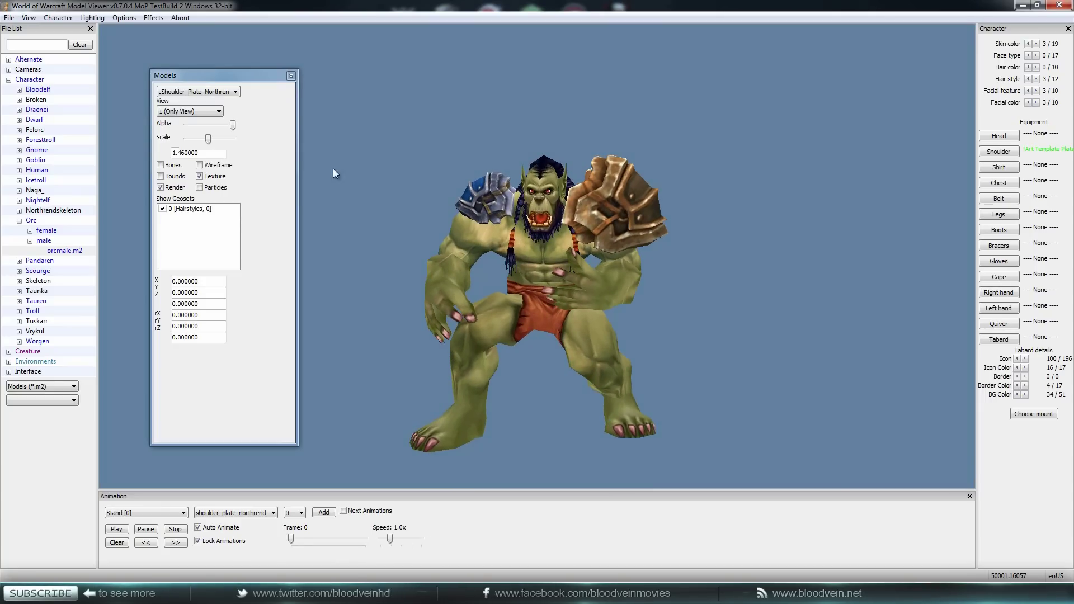
click(208, 140)
drag(209, 143, 208, 143)
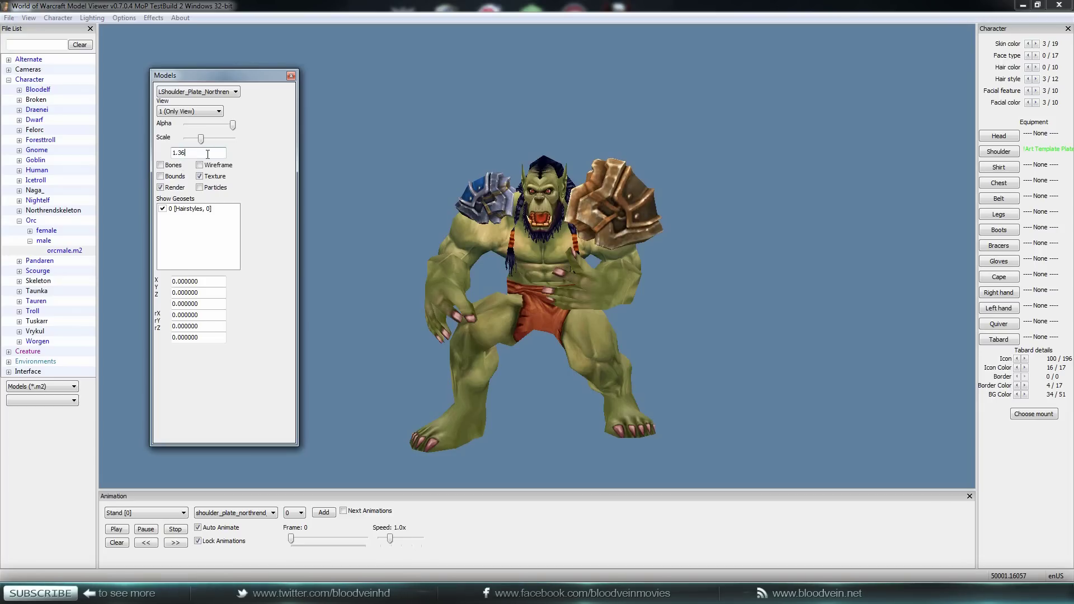
click(211, 92)
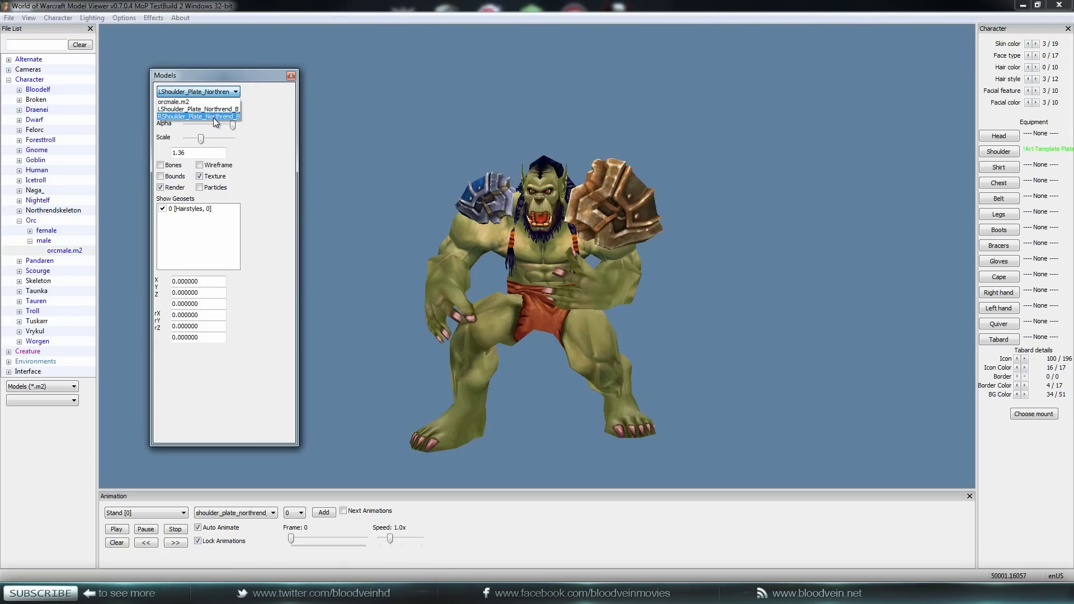
- Select RShoulder_Plate_Northrend and set its scale to 1.36
click(215, 117)
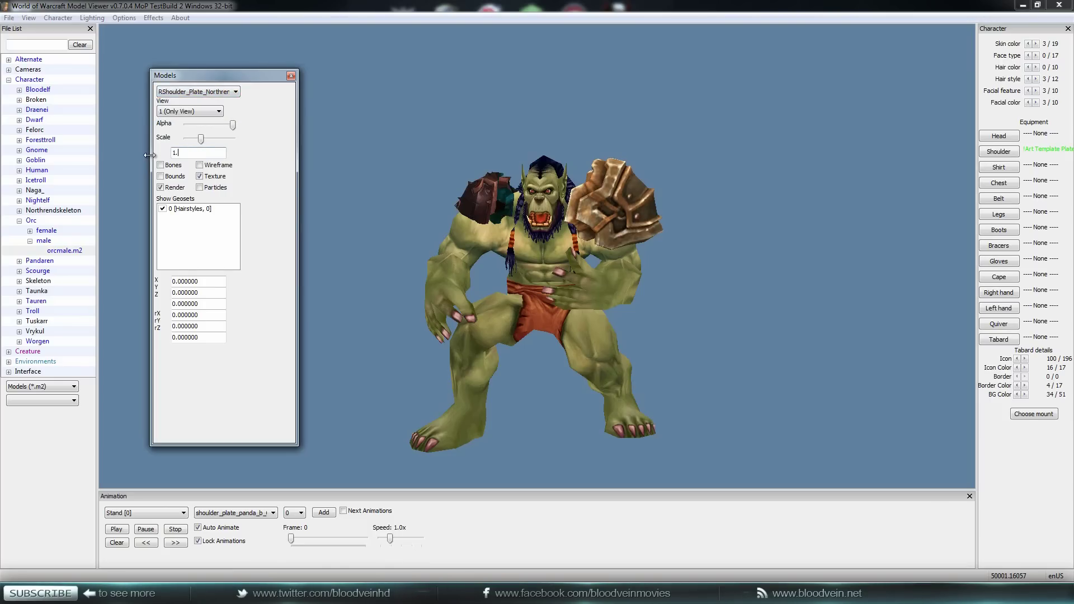
text(6)
key(Return)
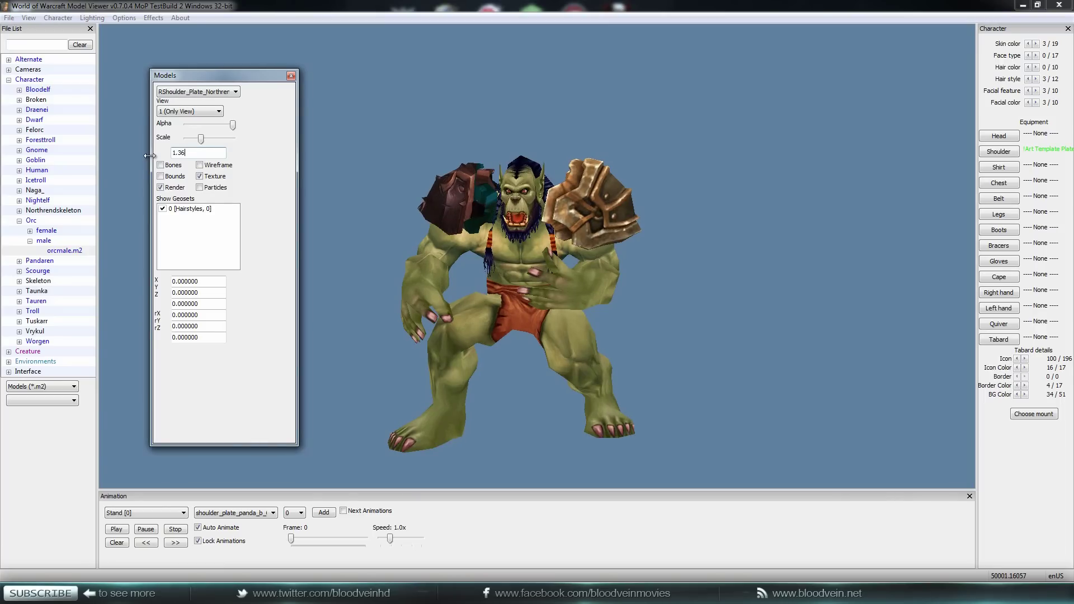
drag(464, 213, 485, 213)
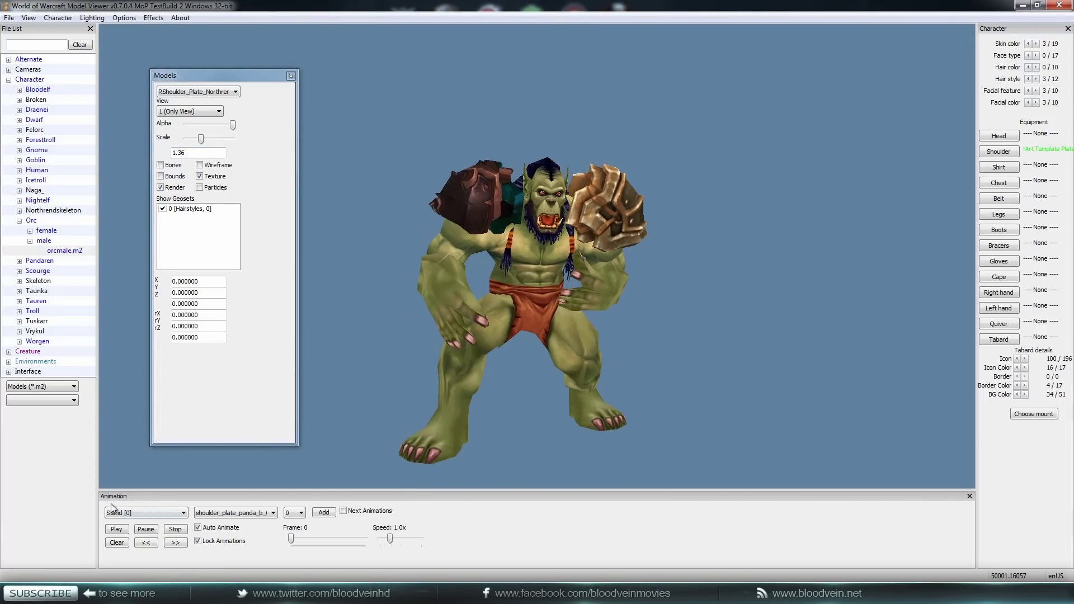
click(28, 18)
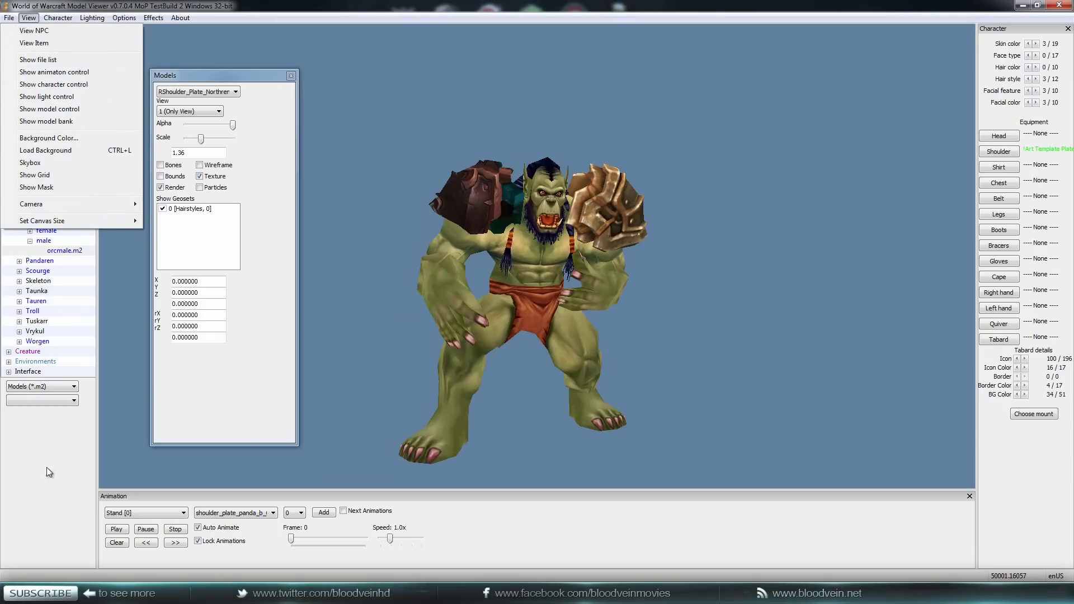
click(677, 516)
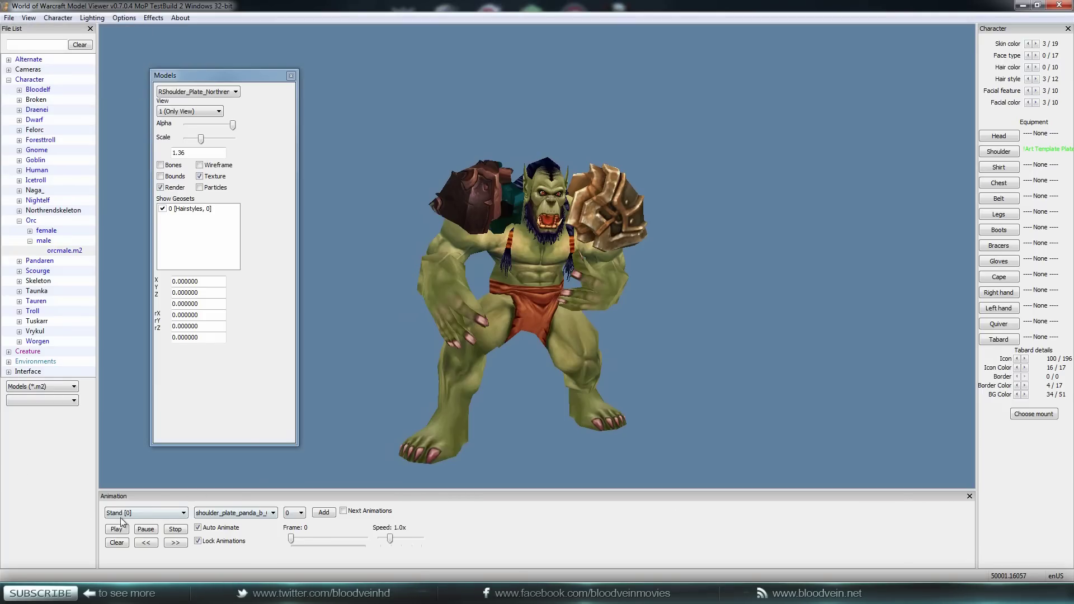
- Apply the Shoulder_Plate_Northrend skin to the right shoulder and slide its scale to 1.53
click(239, 516)
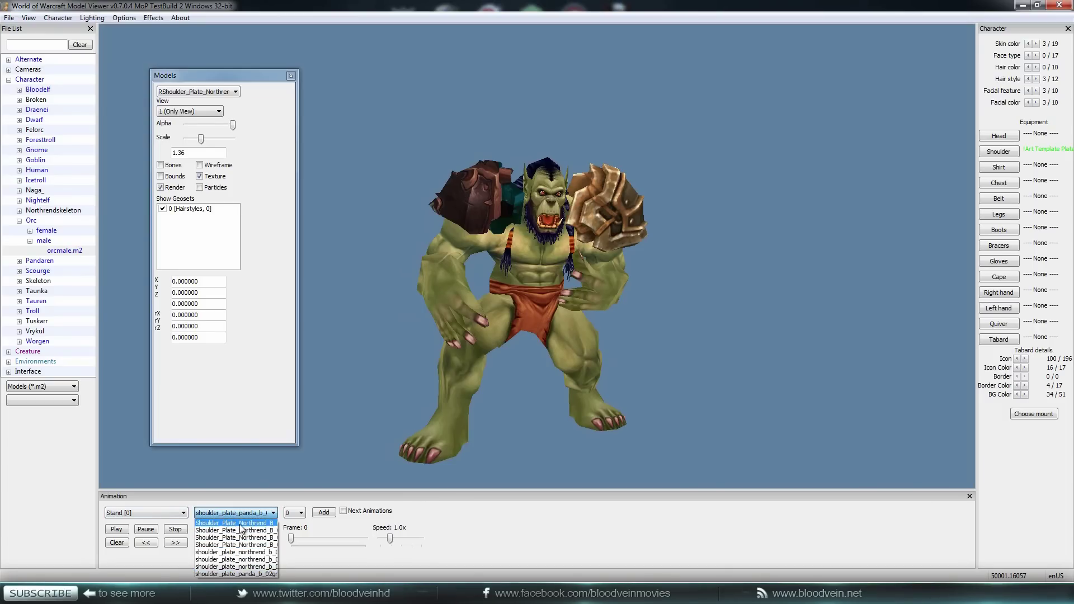
click(241, 526)
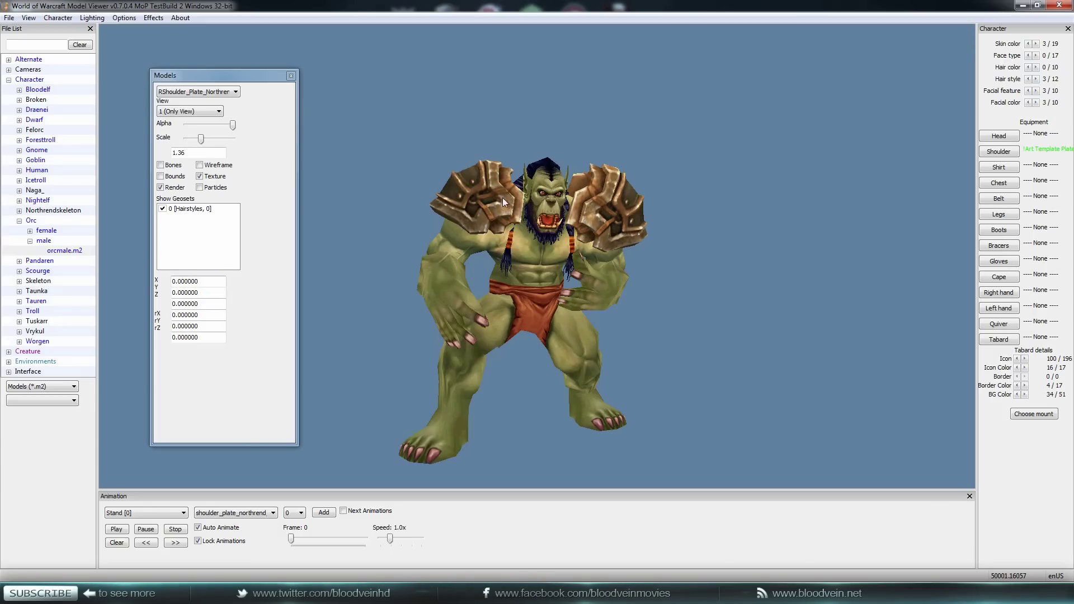
drag(502, 196, 321, 264)
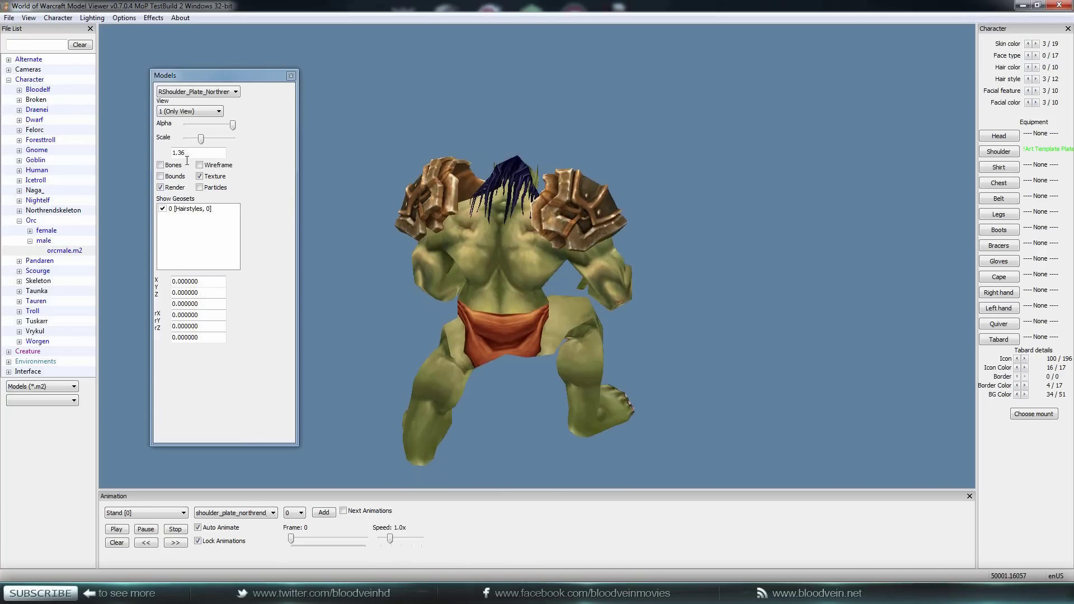
drag(200, 141, 211, 147)
drag(550, 210, 662, 180)
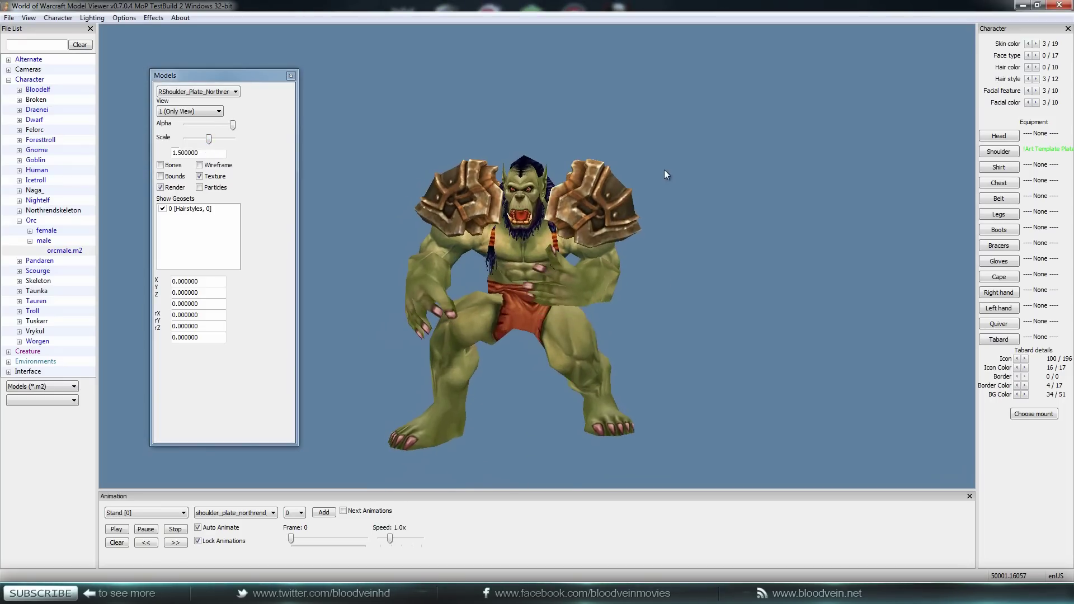
click(214, 143)
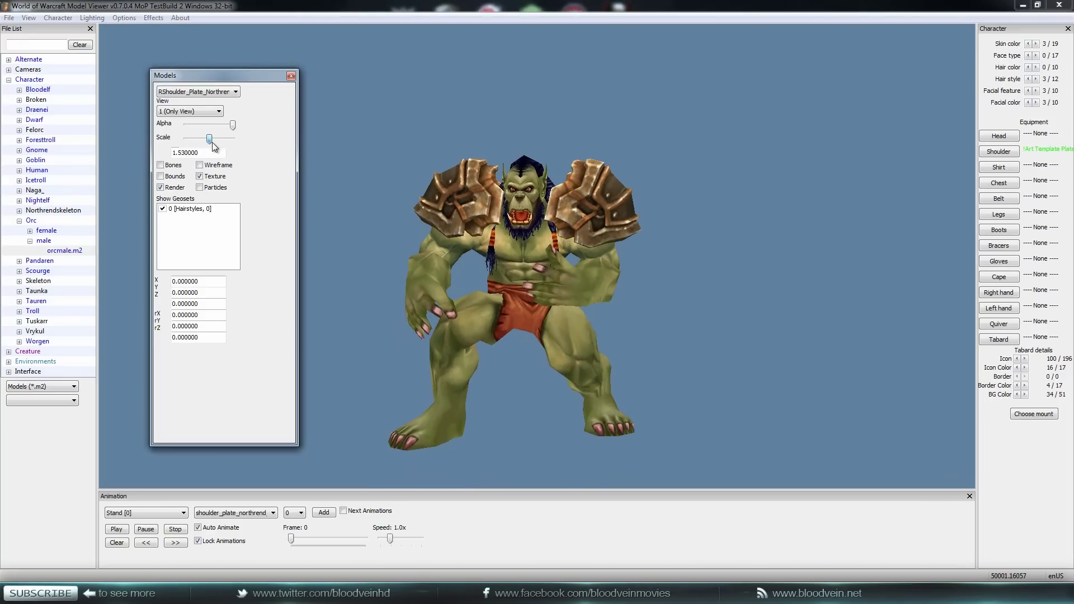
drag(554, 192, 516, 191)
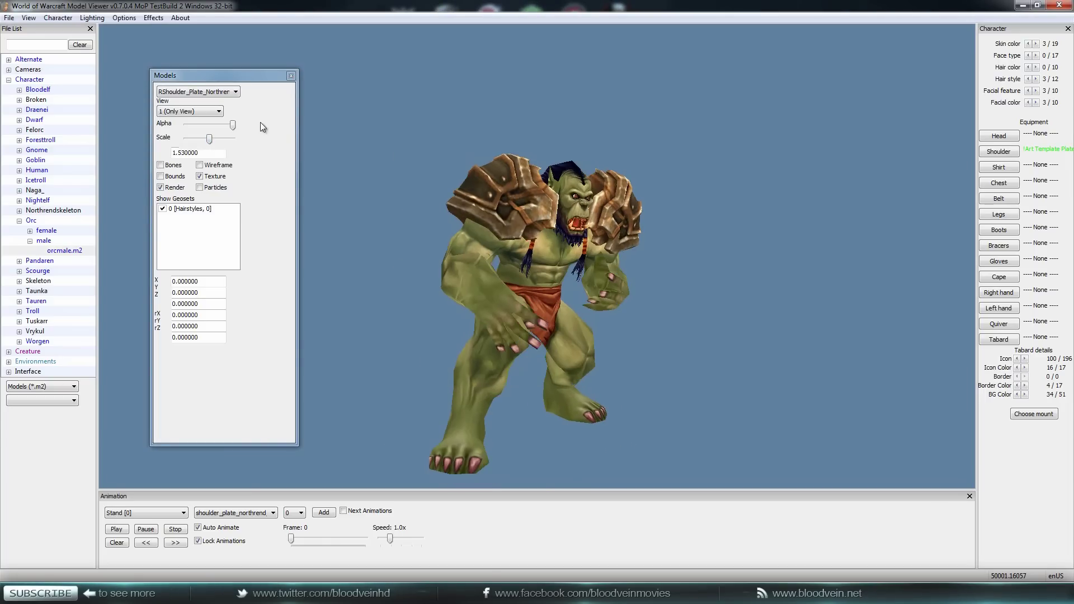
click(224, 100)
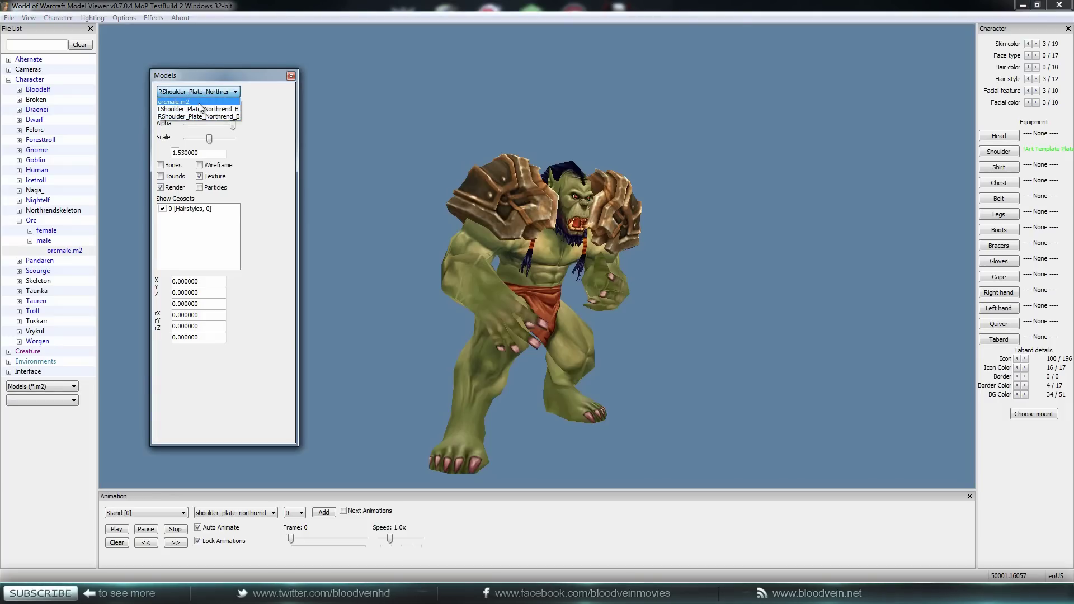
- Reselect orcmale.m2 and play StandWound [9], rotating to view the orc from all sides
click(199, 101)
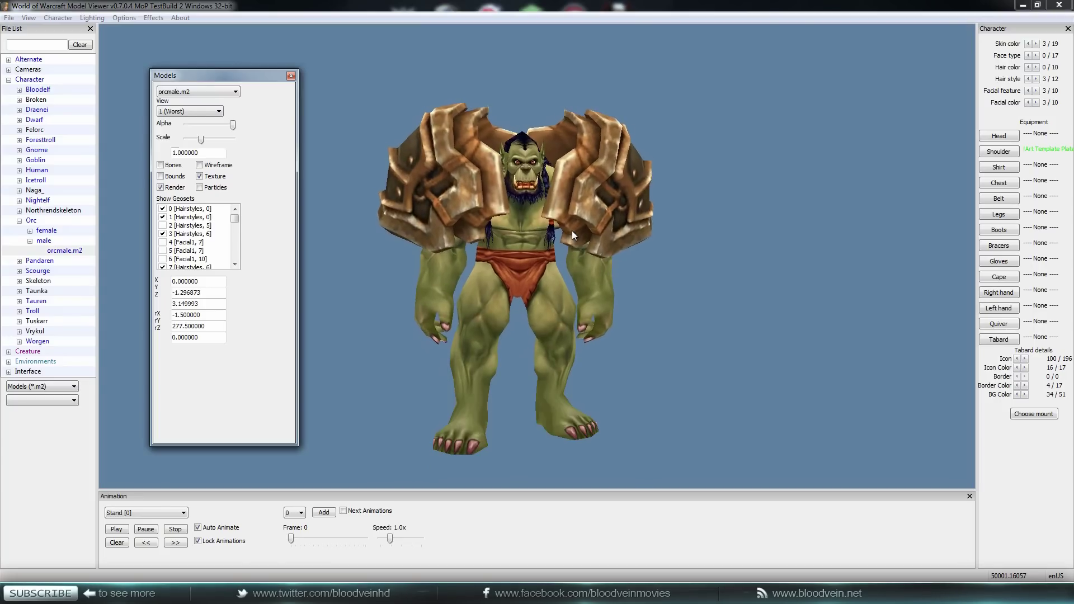
click(549, 231)
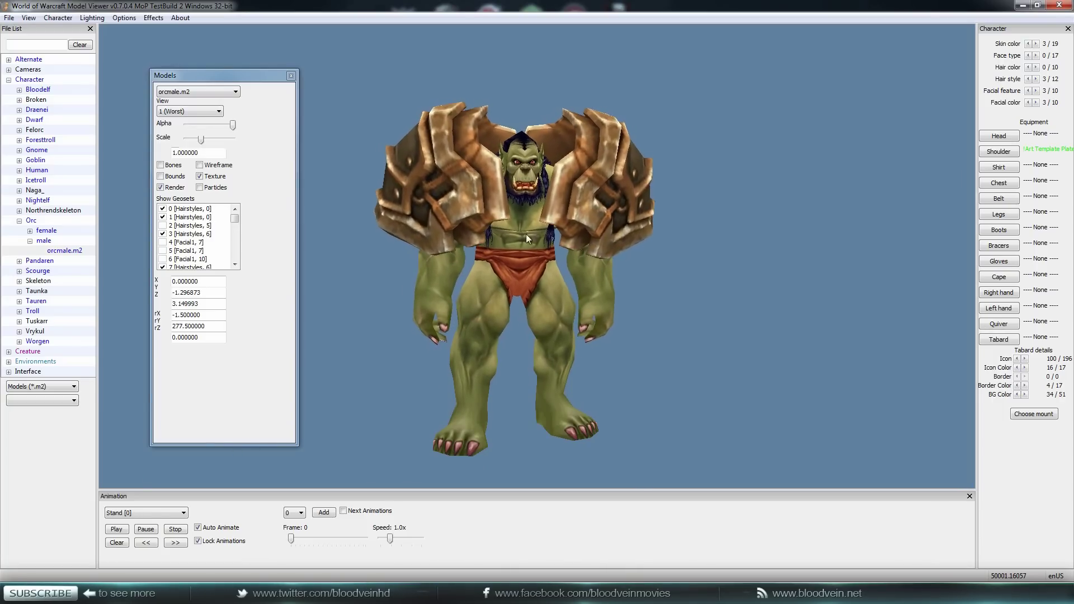
click(150, 517)
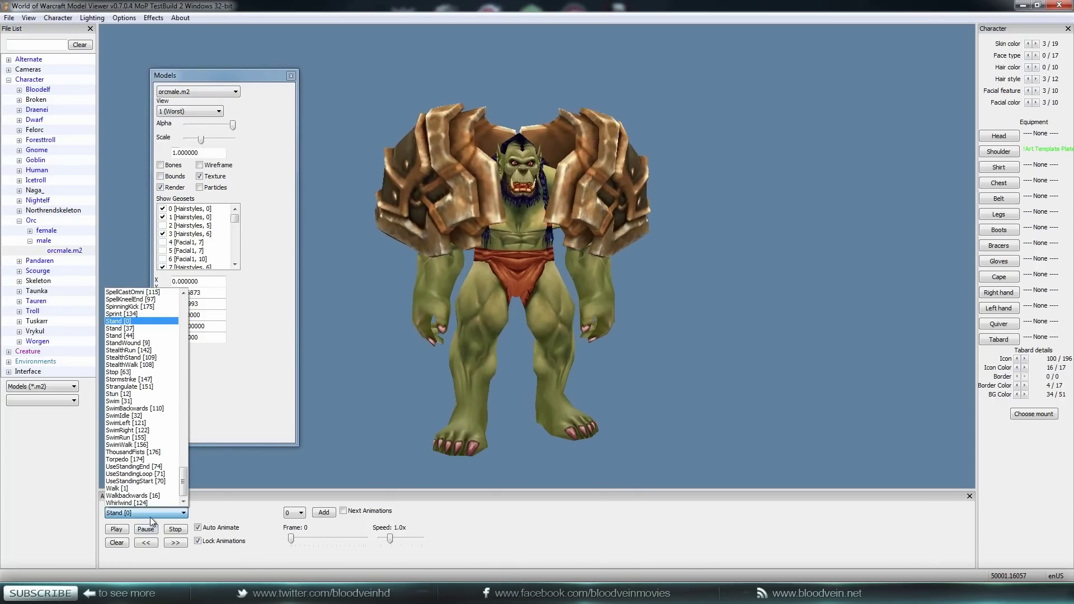
click(144, 343)
drag(515, 210, 745, 235)
drag(877, 227, 538, 225)
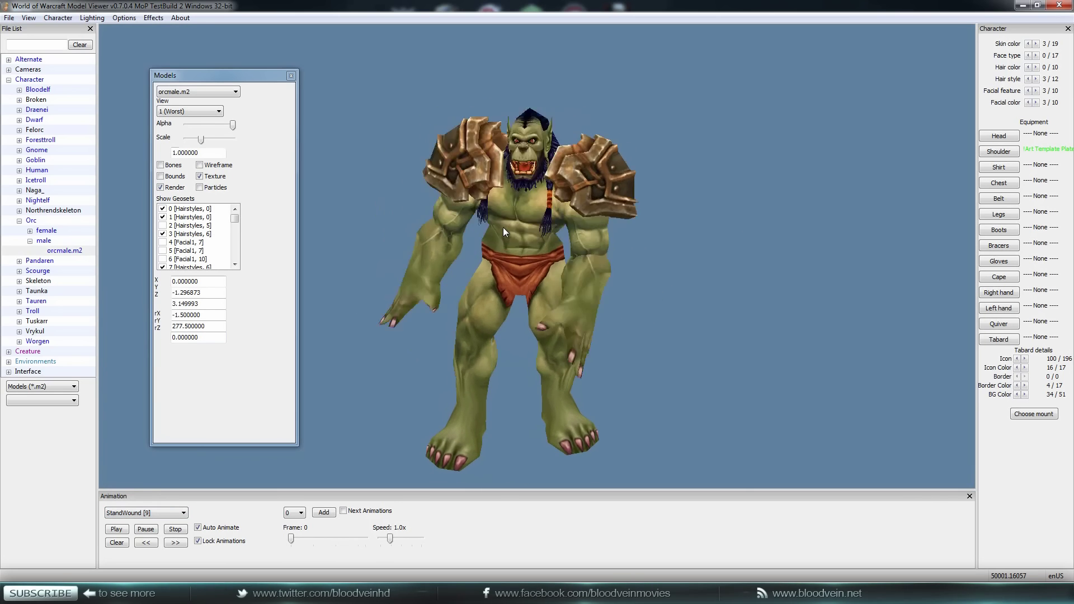